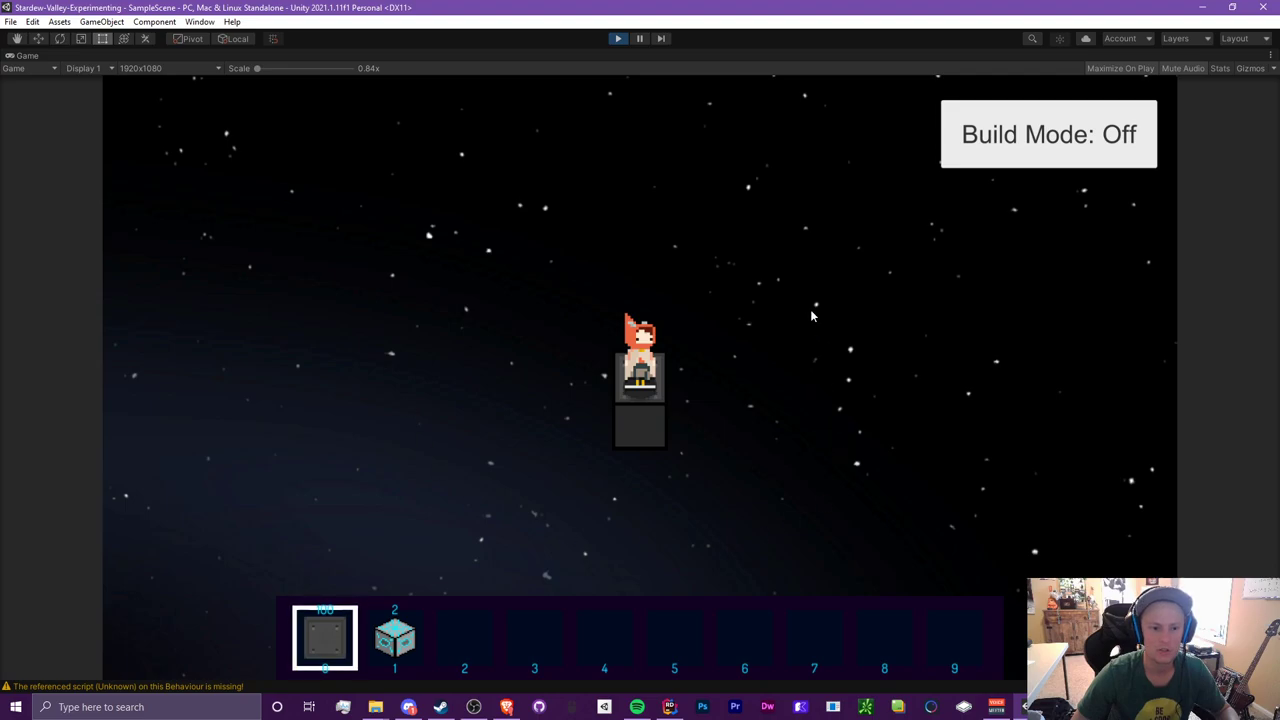
Step: Switch the game's build mode on and open the inventory showing two item stacks
left_click(1066, 138)
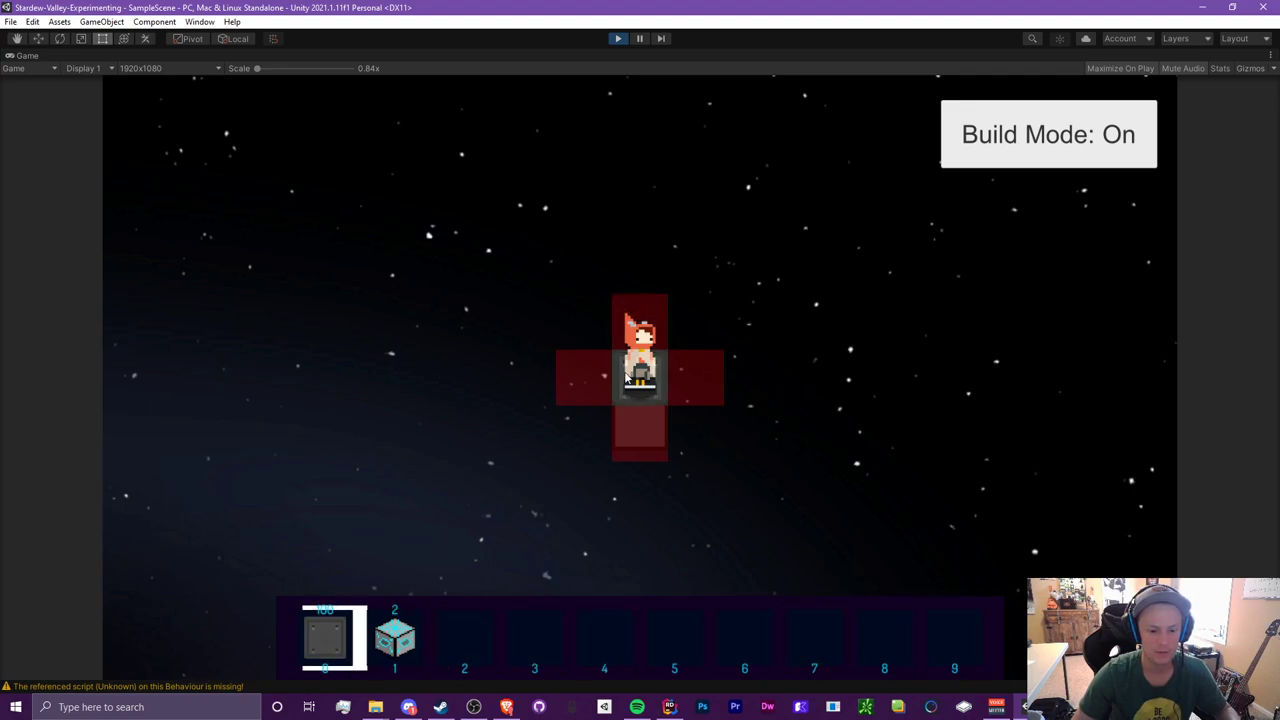
key("i")
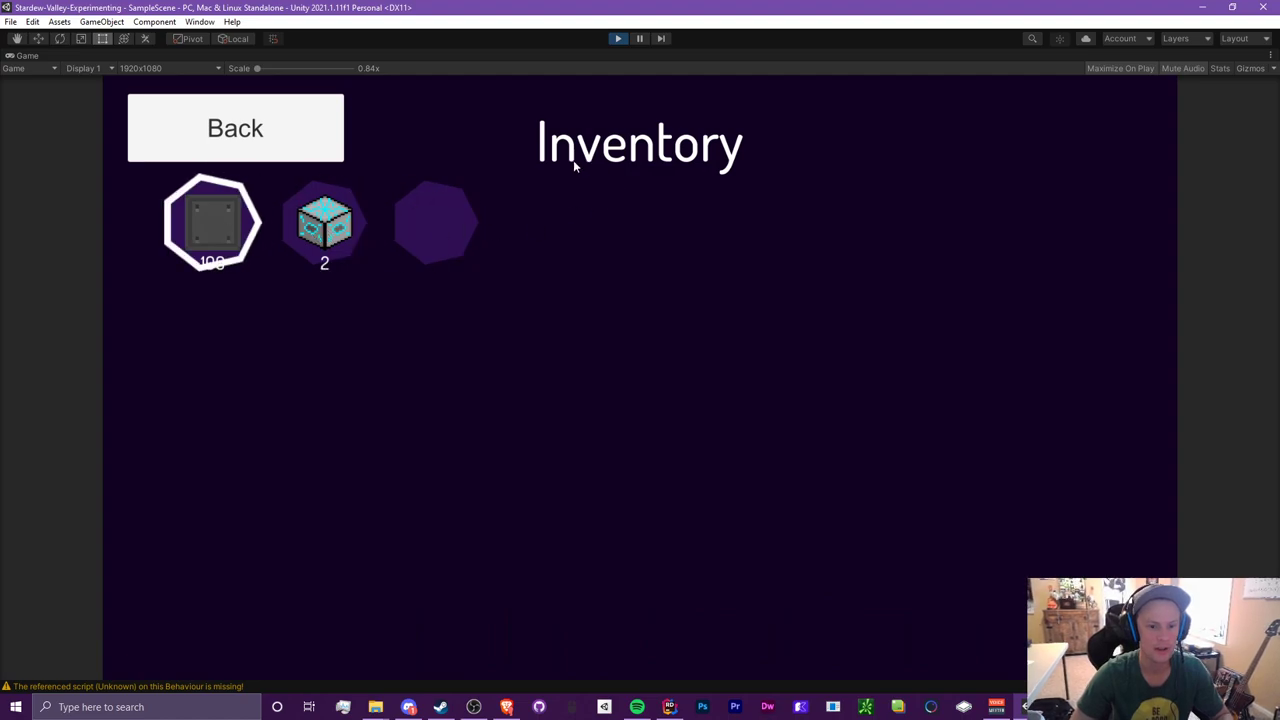
Step: Return from the inventory and lay the first floor tiles around the player
left_click(305, 118)
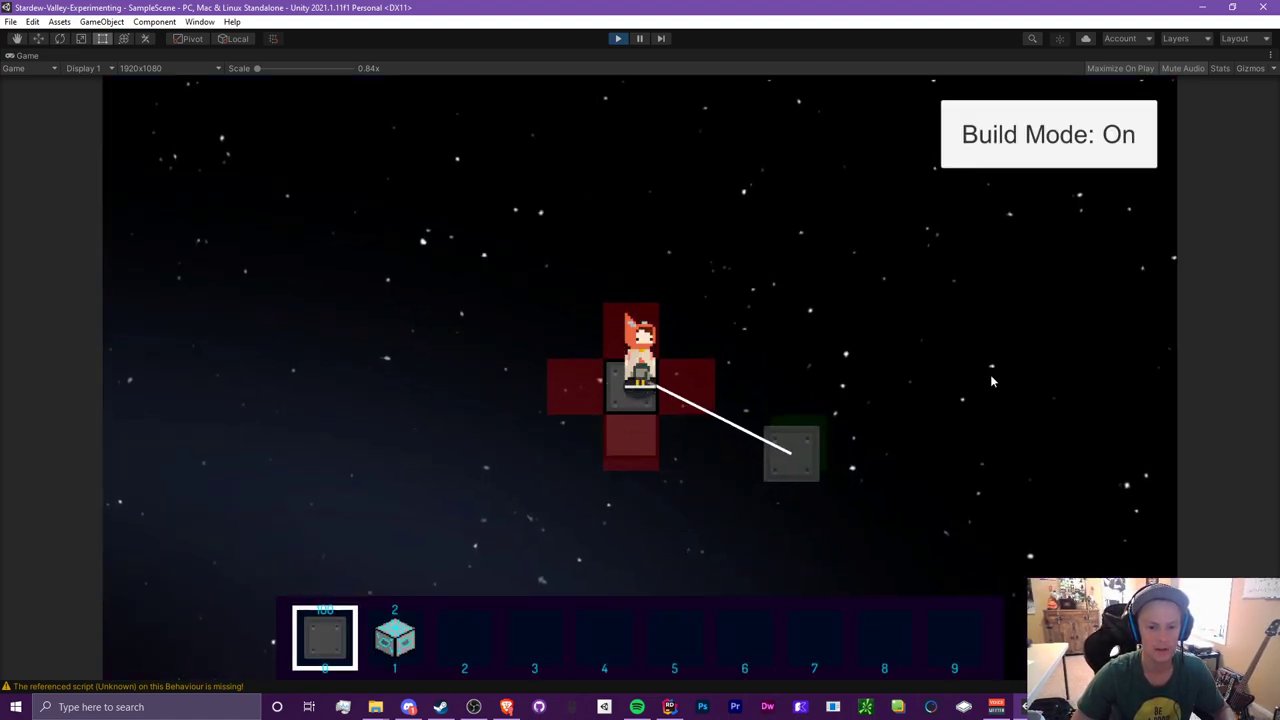
mouse_move(592, 368)
left_mouse_down()
mouse_move(614, 328)
mouse_move(571, 366)
mouse_move(623, 443)
mouse_move(686, 393)
mouse_move(665, 291)
left_mouse_up()
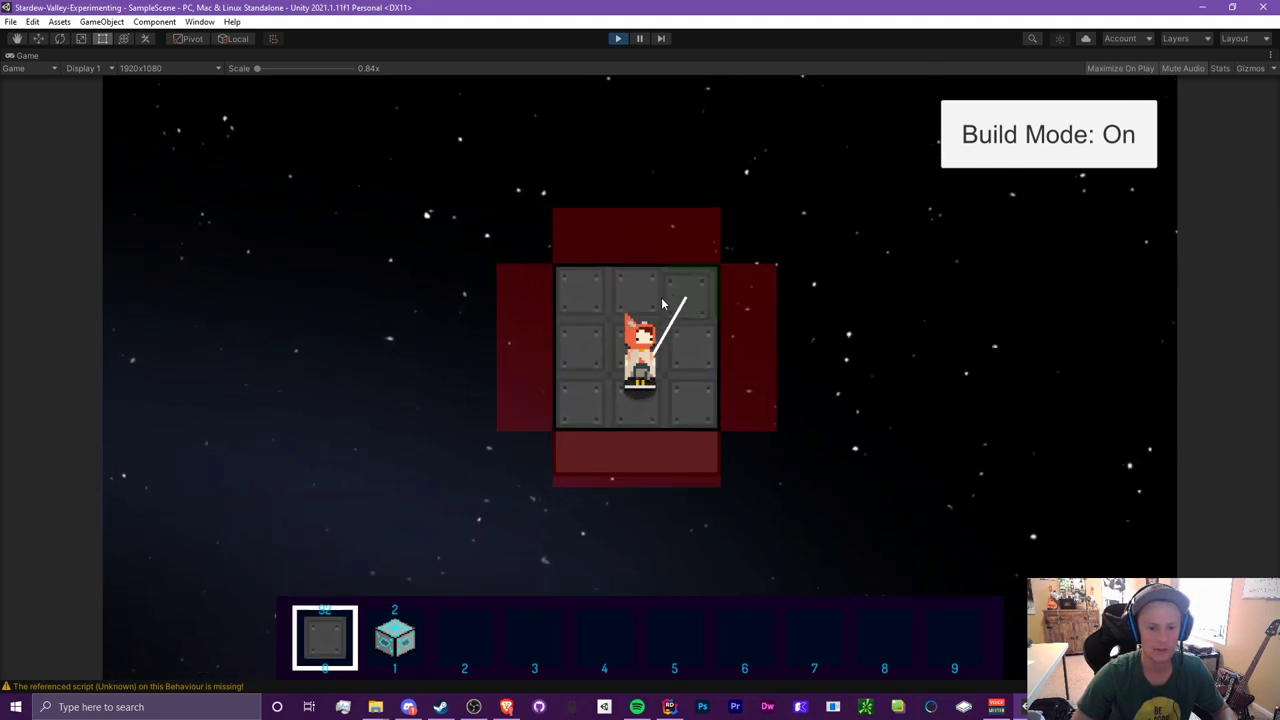
left_click(1063, 147)
key("d")
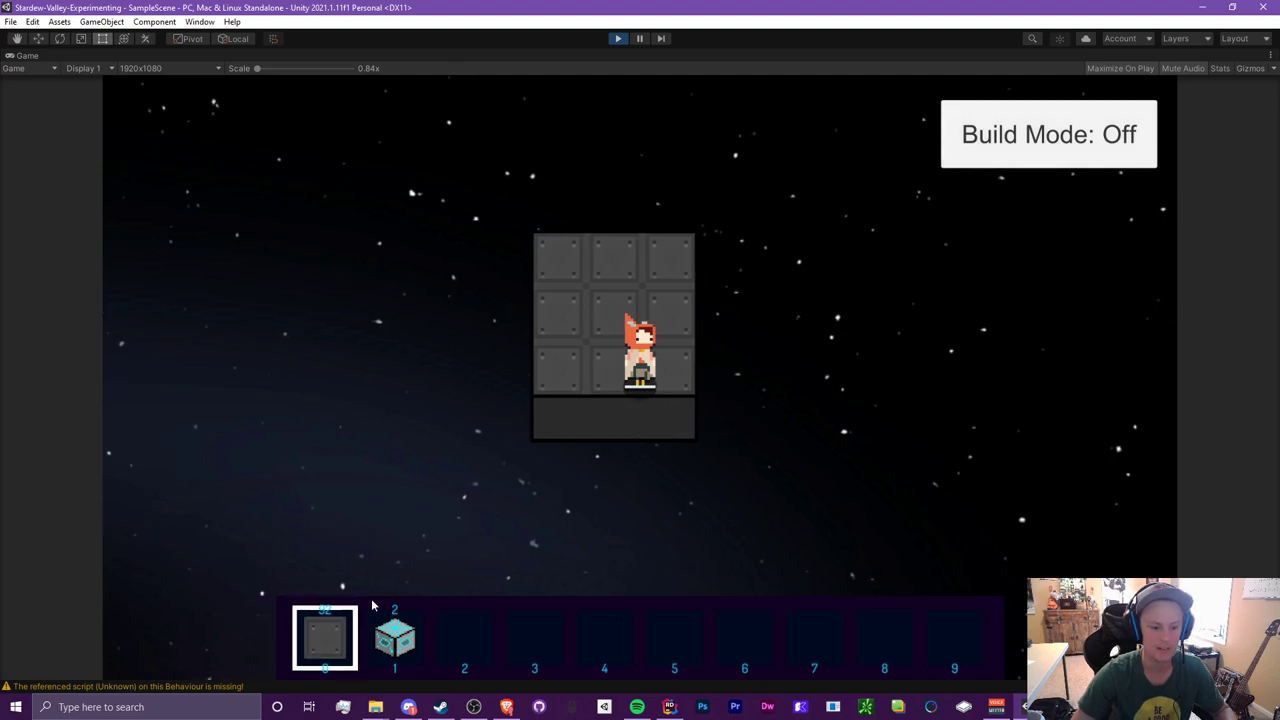
left_click(980, 140)
left_click(503, 314)
left_click(446, 252)
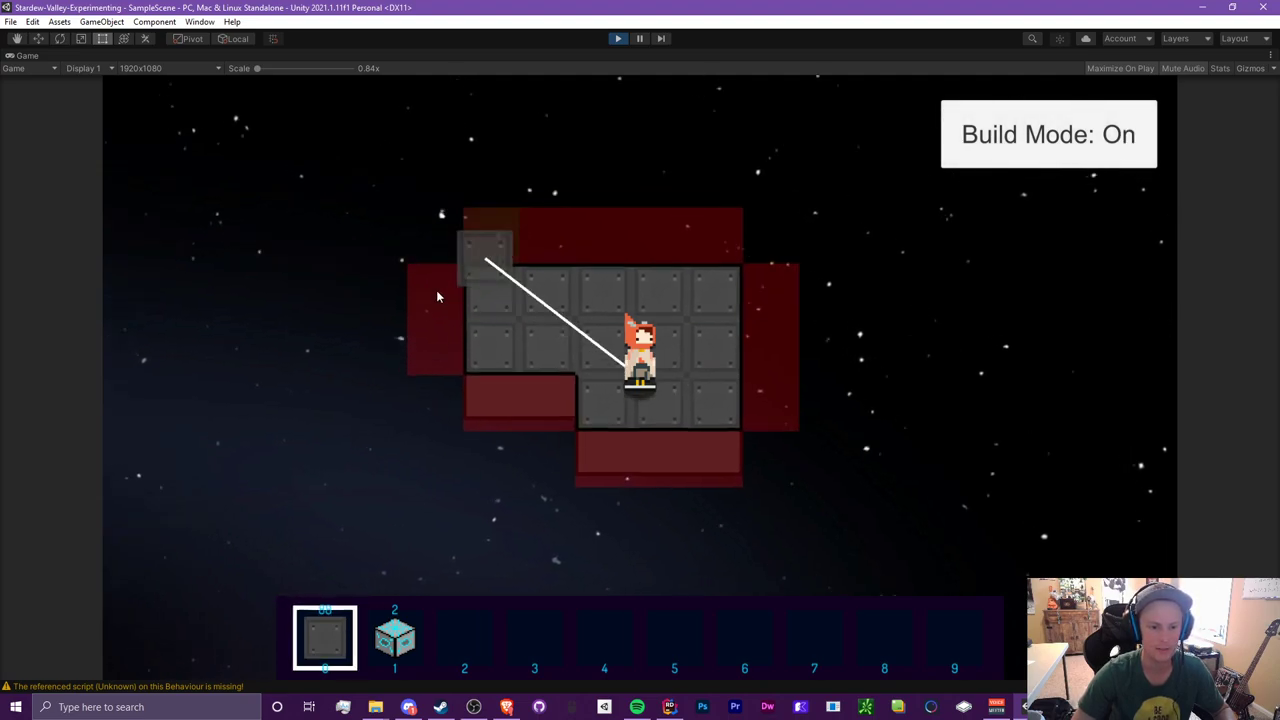
Step: Walk left and add a tile column along the platform's left edge
key("a")
left_click_drag(446, 304, 477, 432)
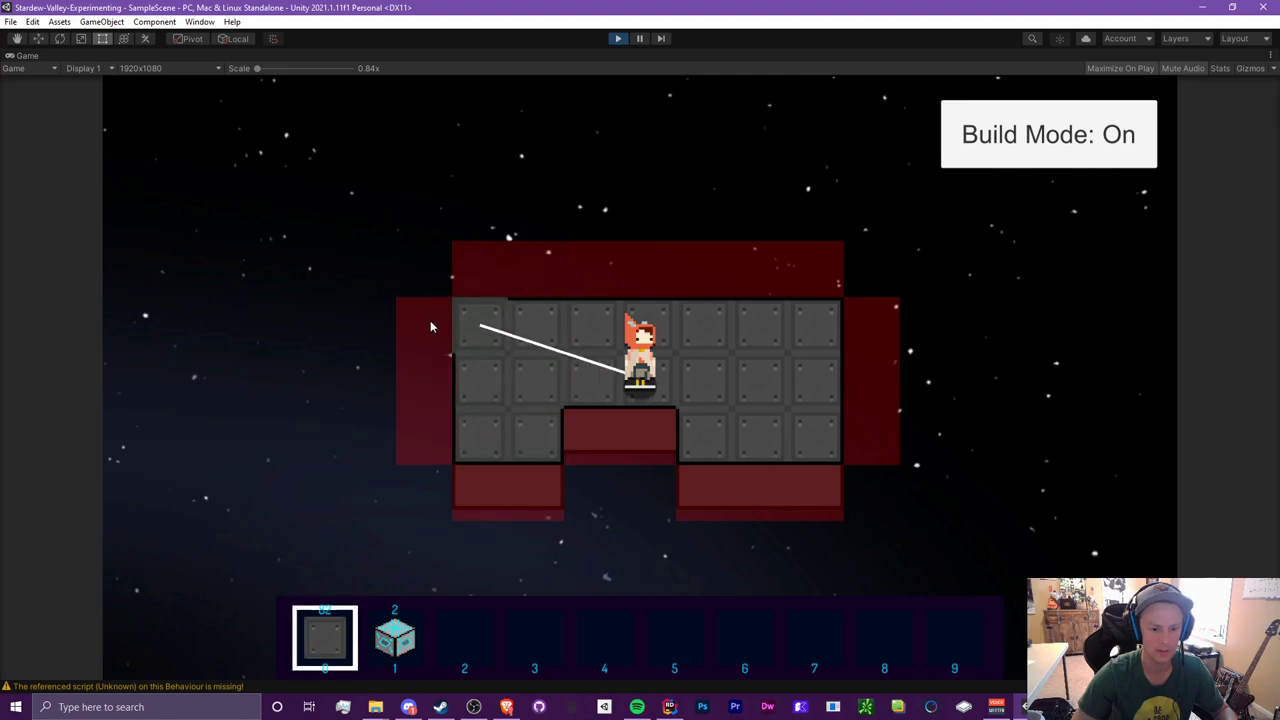
key("a")
mouse_move(553, 417)
left_mouse_down()
mouse_move(562, 316)
mouse_move(620, 280)
left_mouse_up()
key("w")
left_click(673, 291)
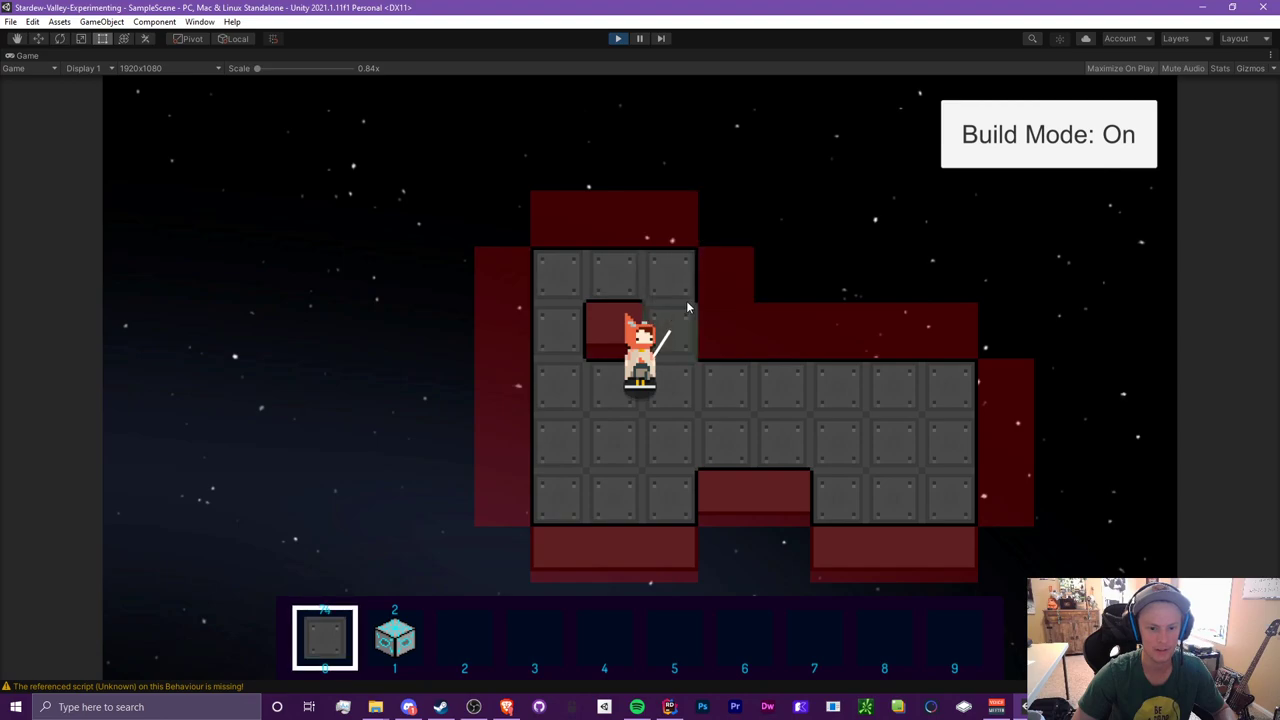
Step: Exit build mode and walk the player around the enlarged platform
key("b")
key("s")
key("d")
key("w")
key("a")
key("d")
key("a")
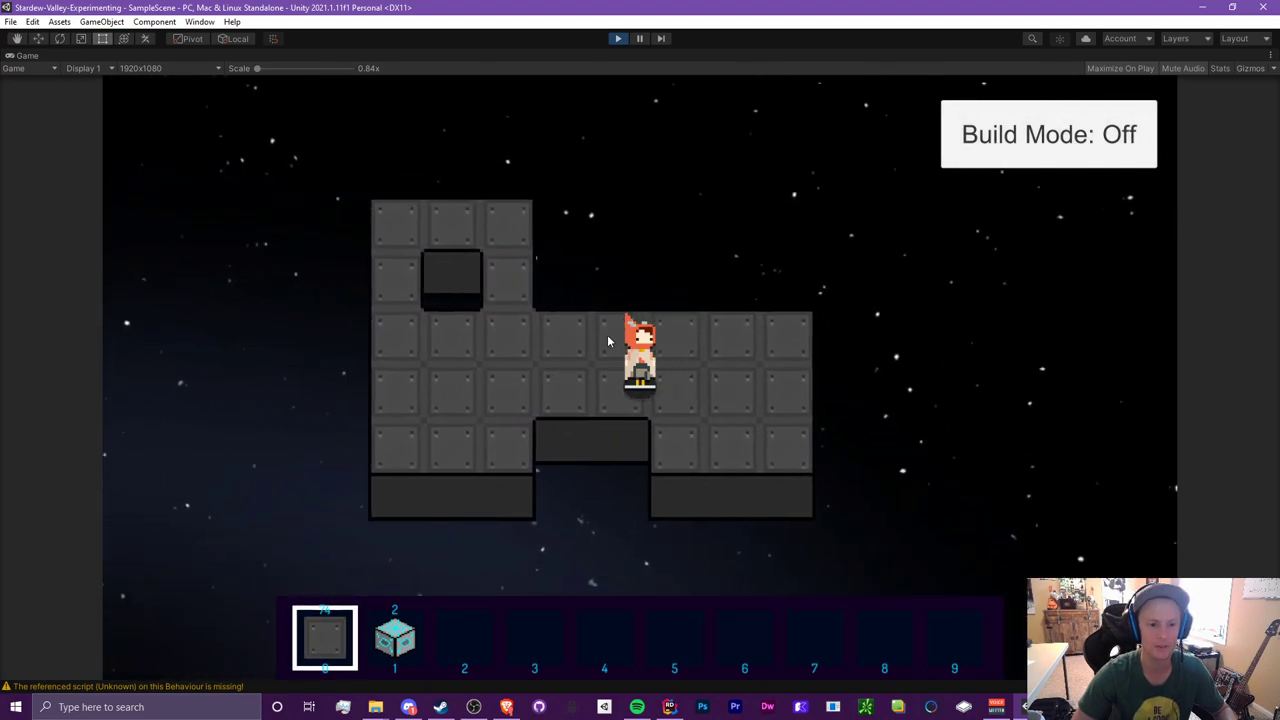
key("w")
key("s")
key("1")
Step: Turn build mode on and walk the player to the platform's left part
key("a")
key("w")
key("d")
key("b")
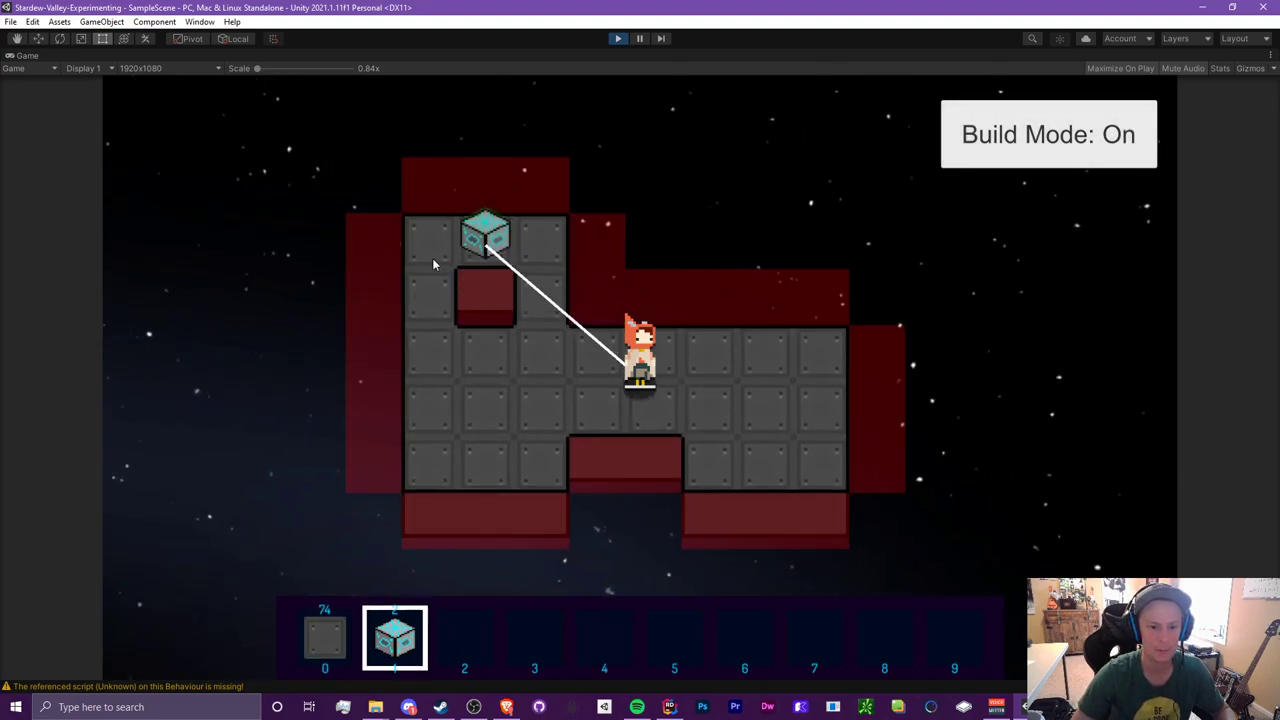
key("a")
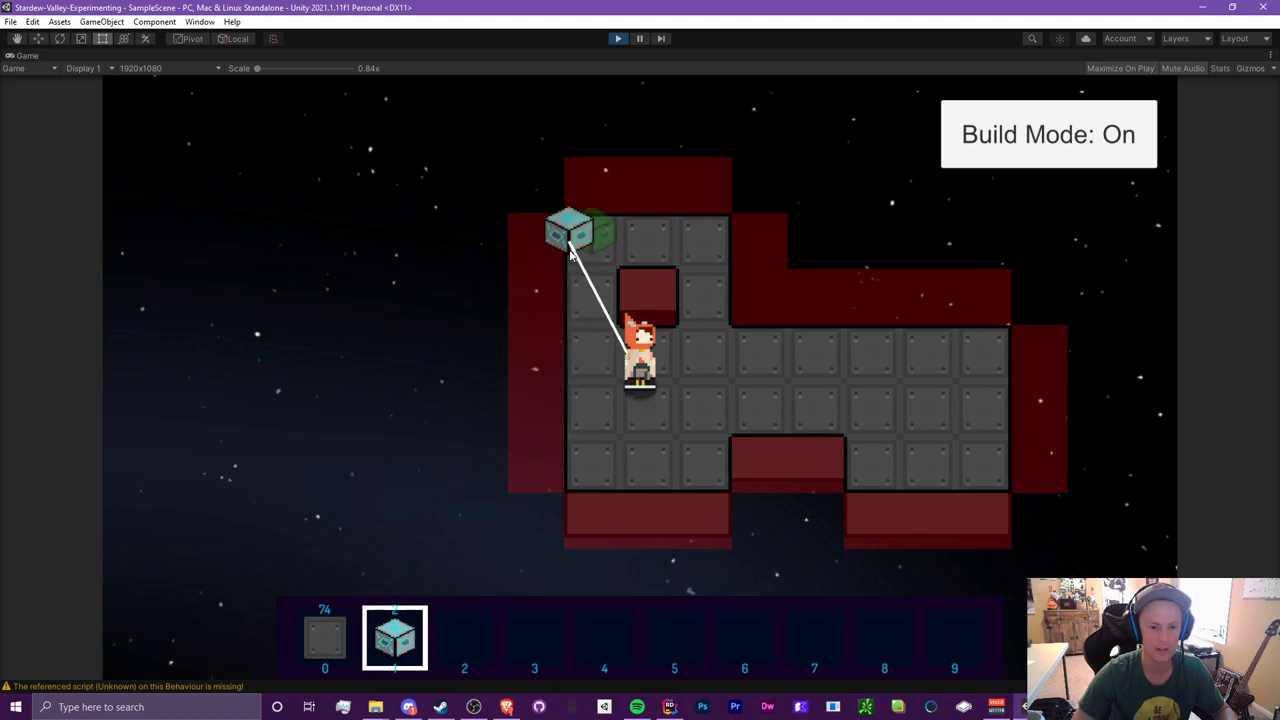
key("s")
key("d")
key("w")
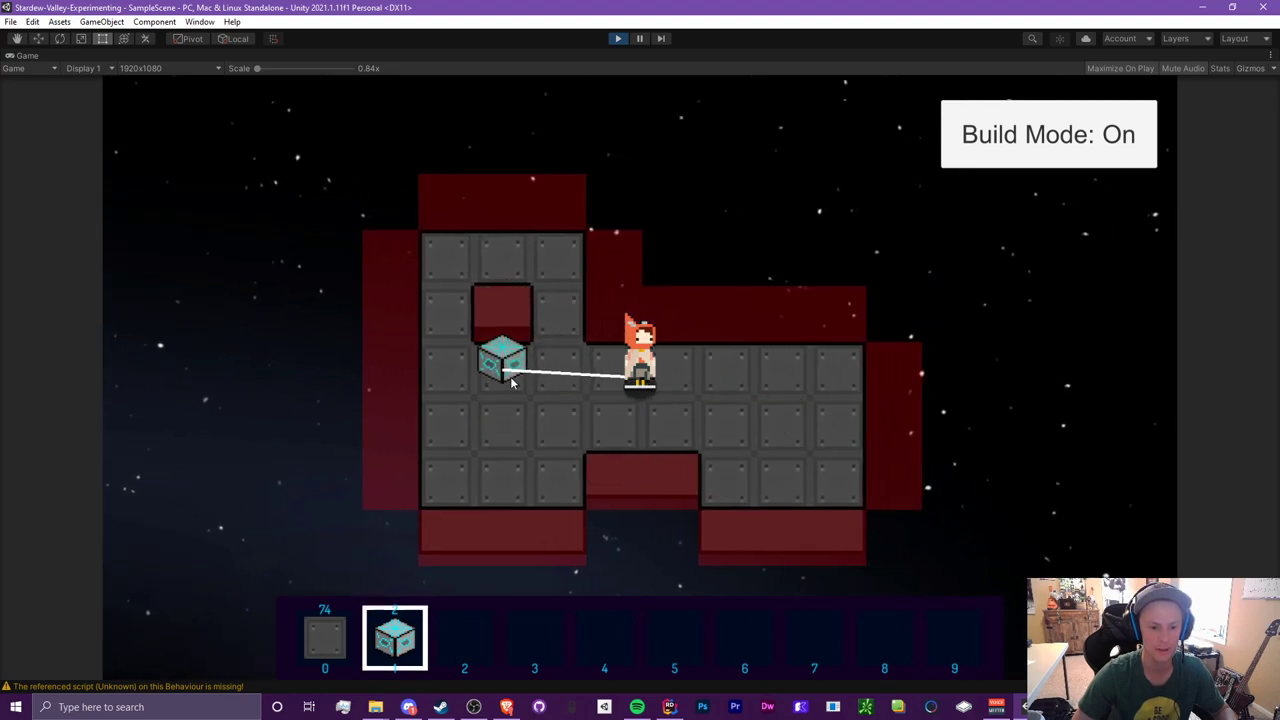
Step: Place the item cube on a left-side tile, reselect floor tiles, and exit build mode
left_click(508, 422)
key("a")
key("0")
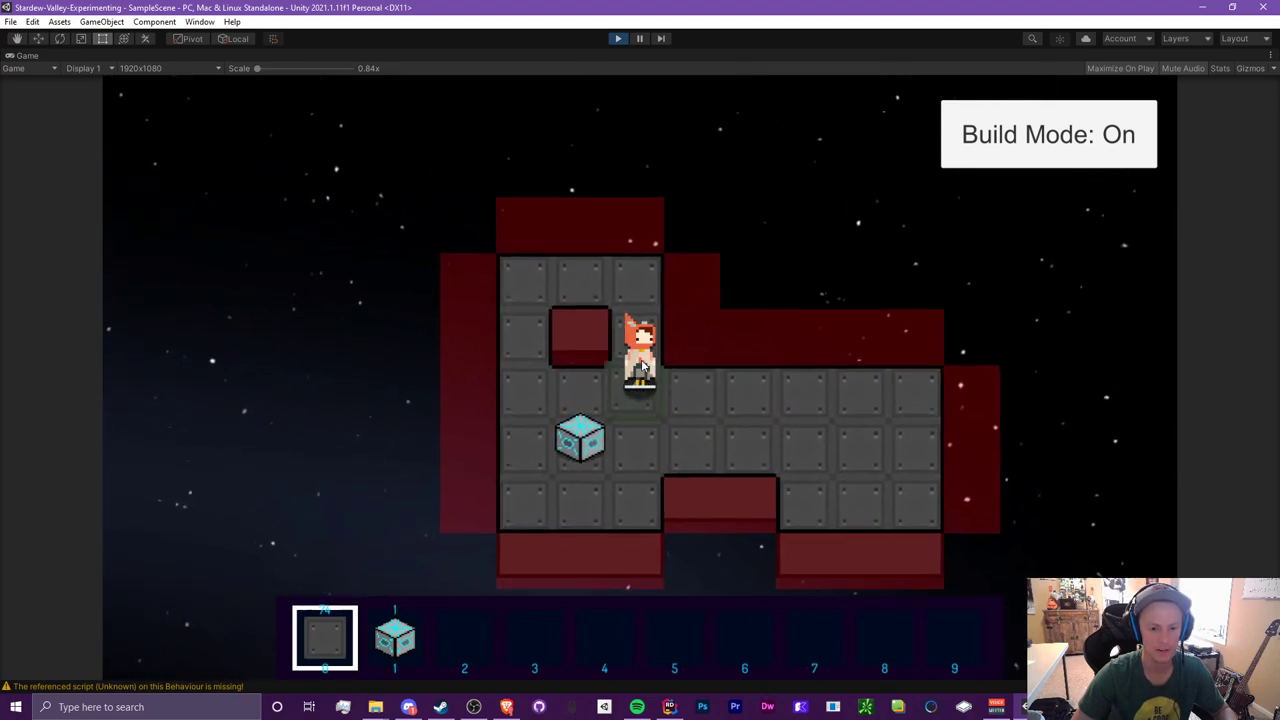
key("a")
key("s")
key("d")
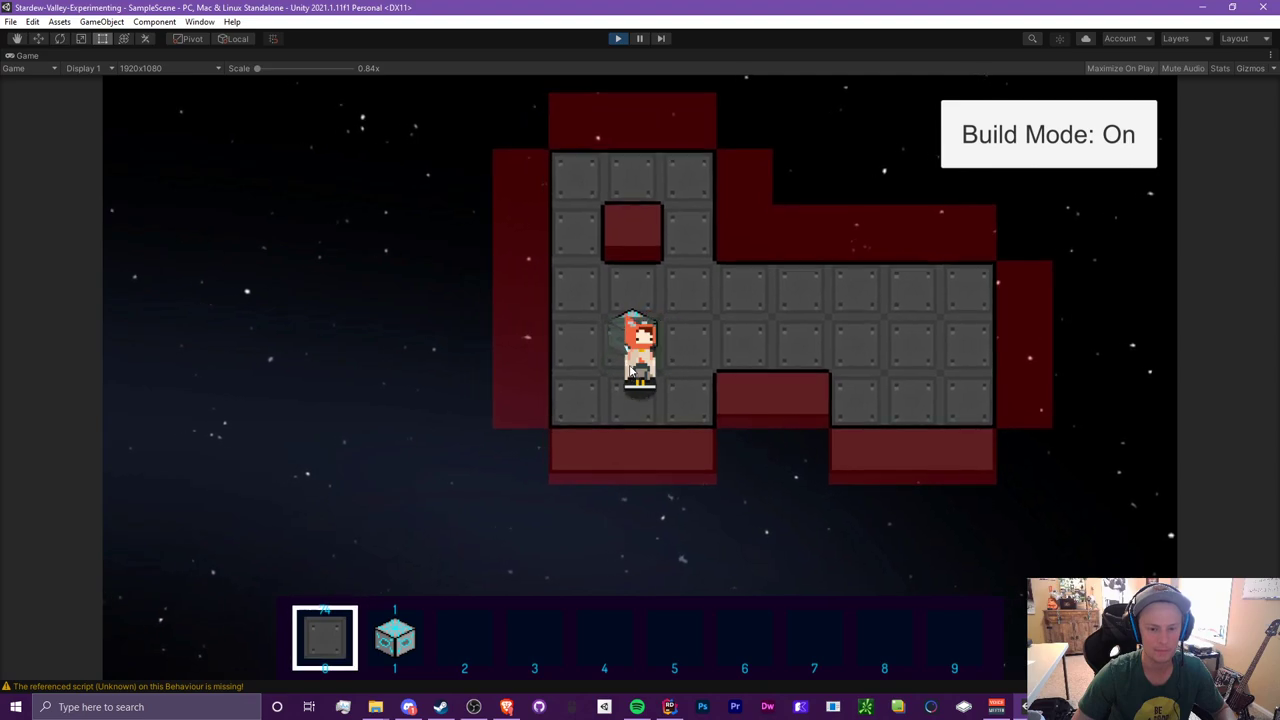
key("d")
key("w")
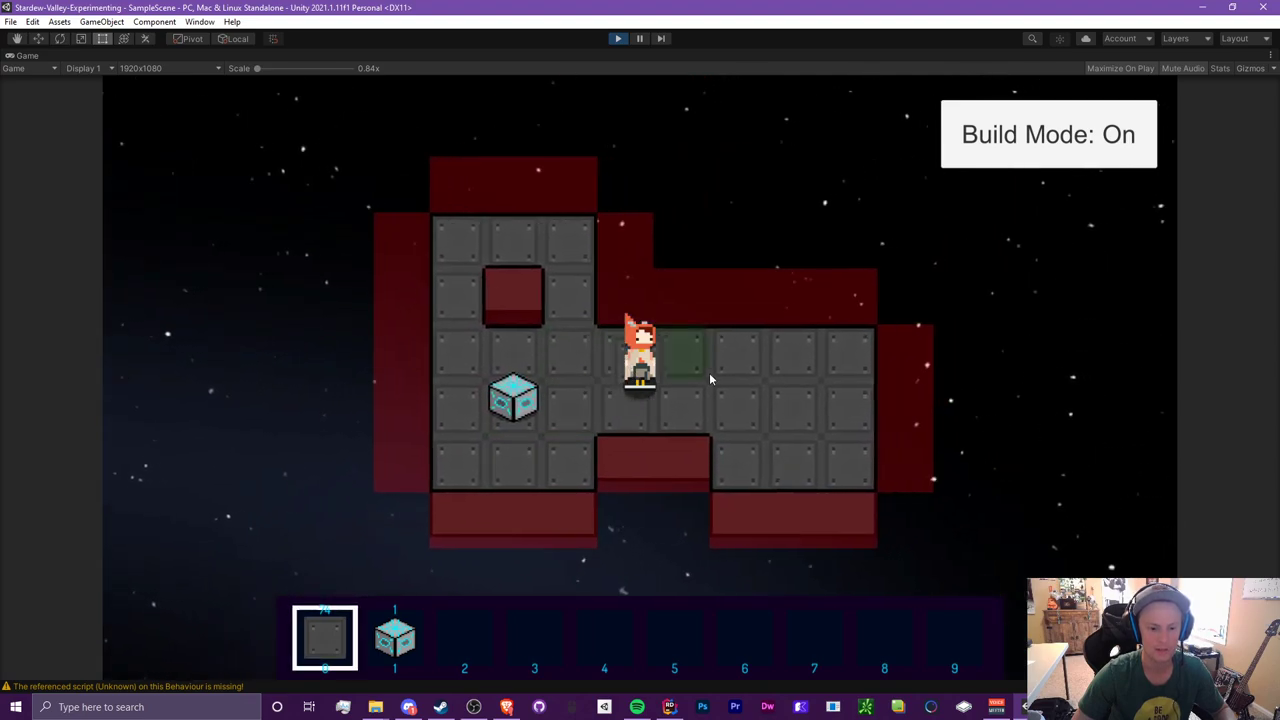
left_click(1020, 137)
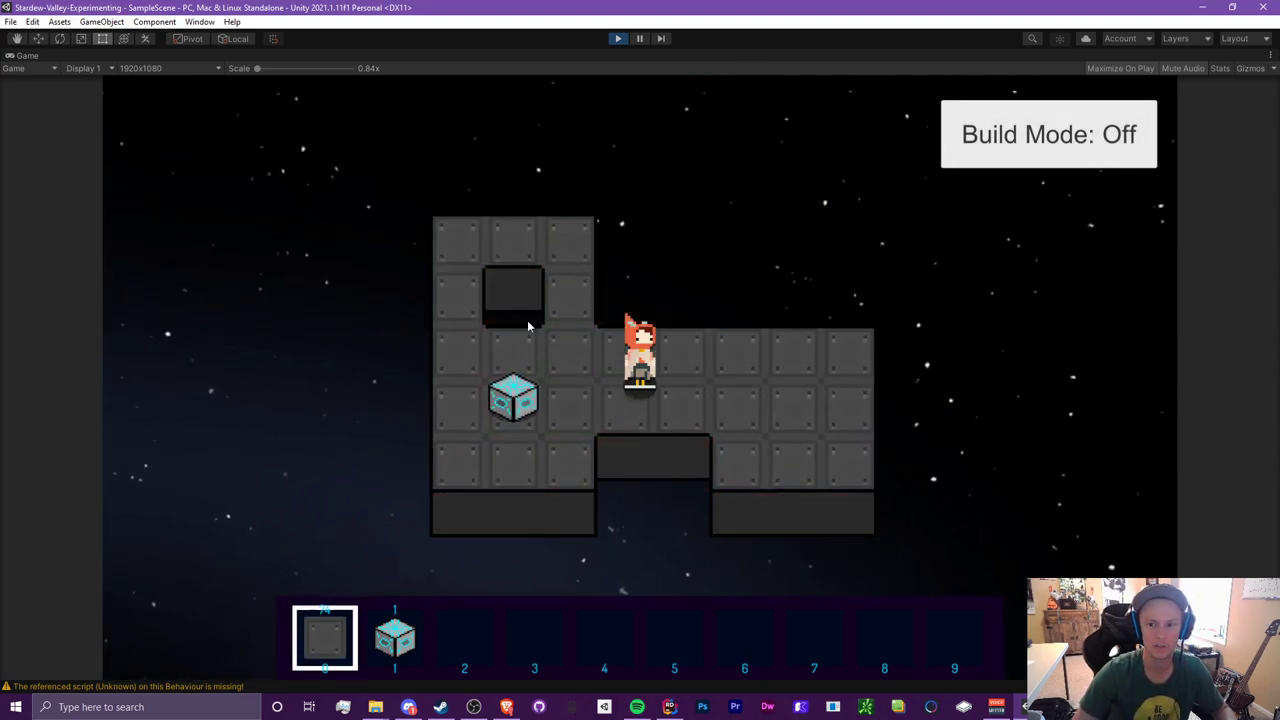
Step: Check the inventory, choose the third item, and turn build mode back on
key("a")
key("s")
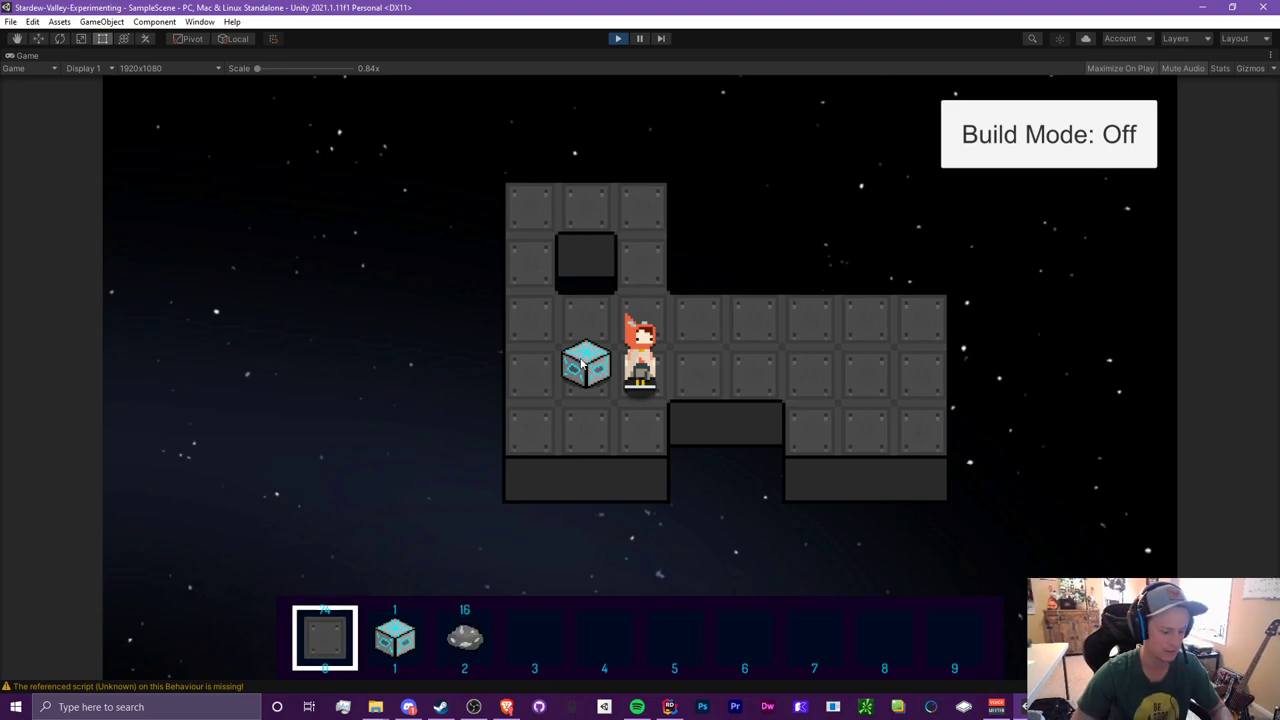
key("i")
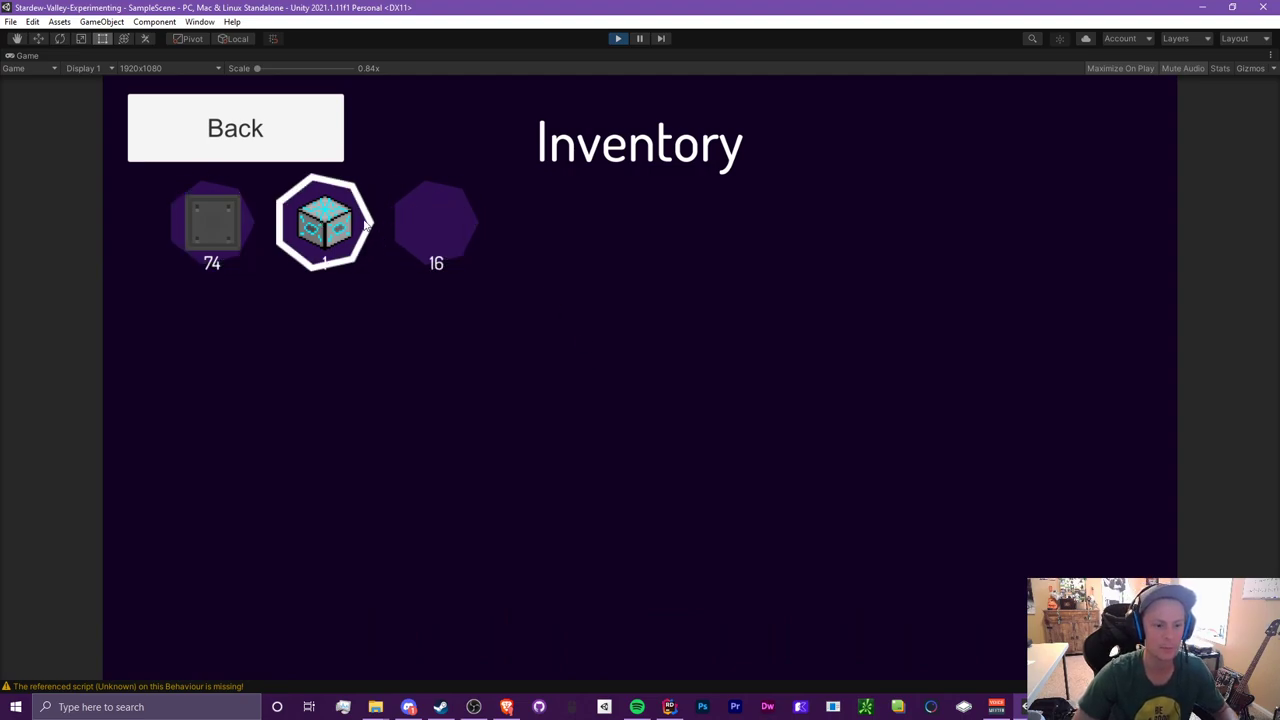
left_click(259, 131)
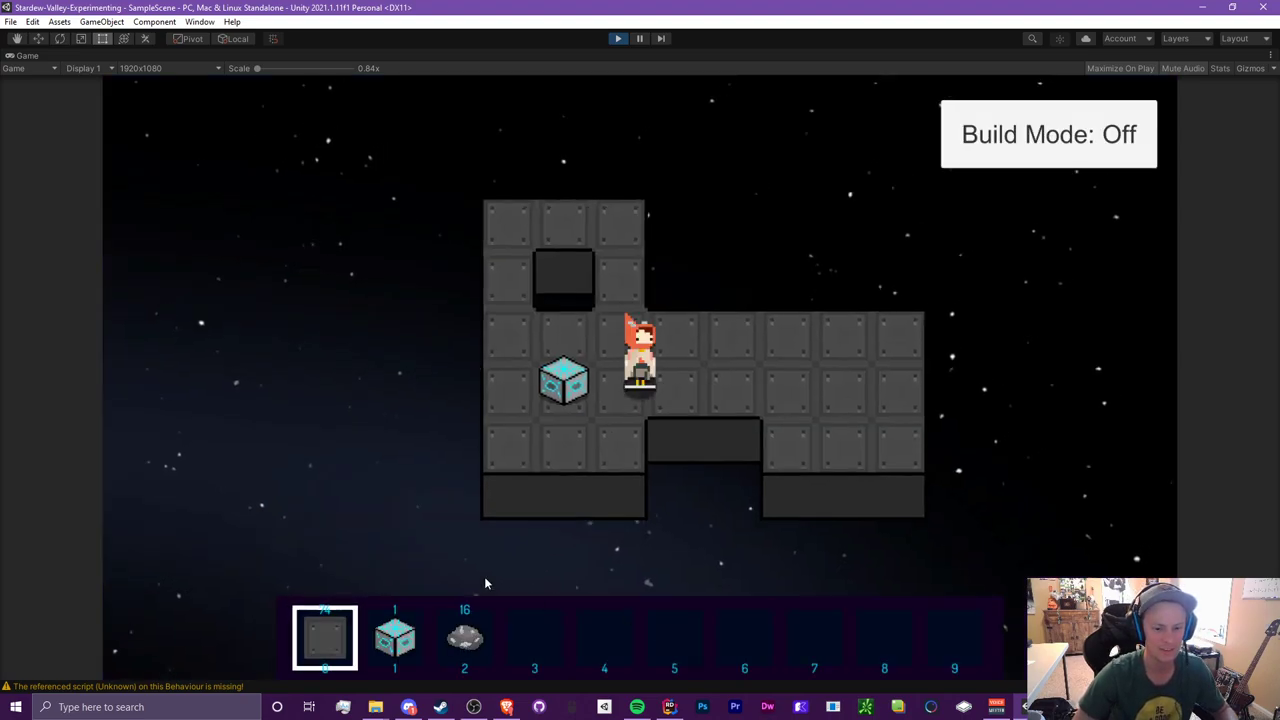
left_click(463, 645)
key("b")
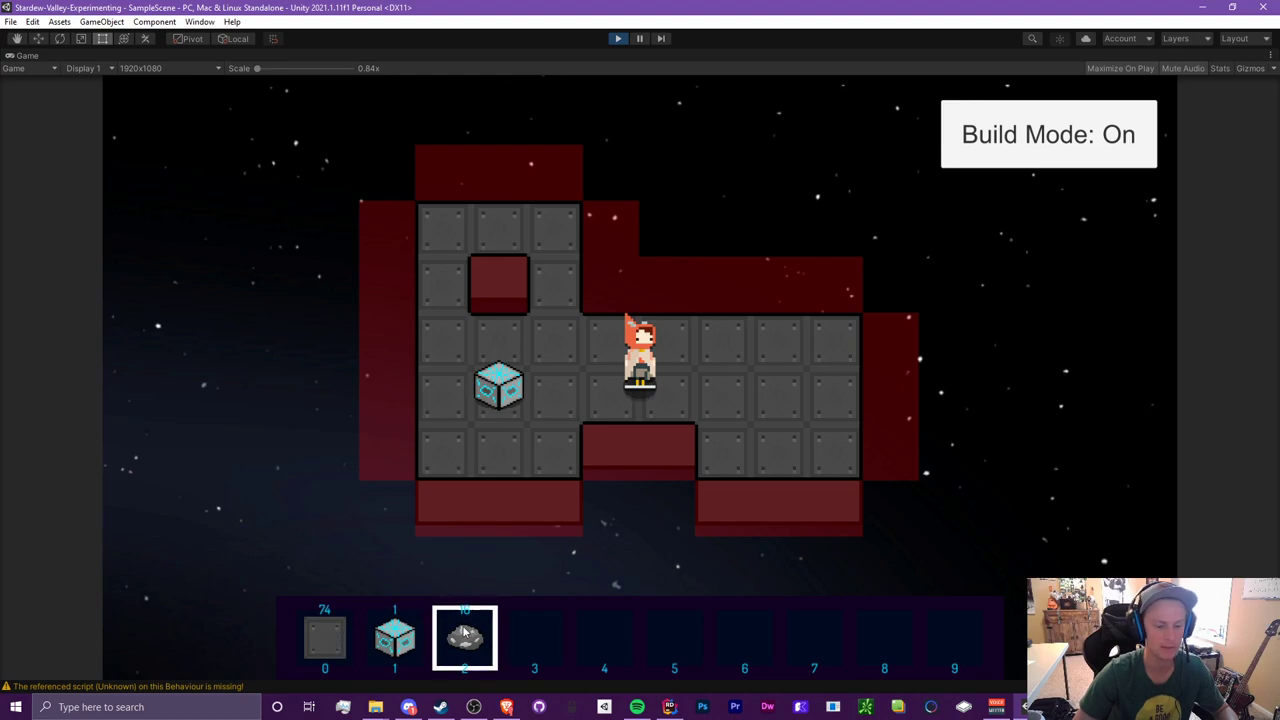
Step: Walk the character around the platform and bring up the Inventory with E
key("w")
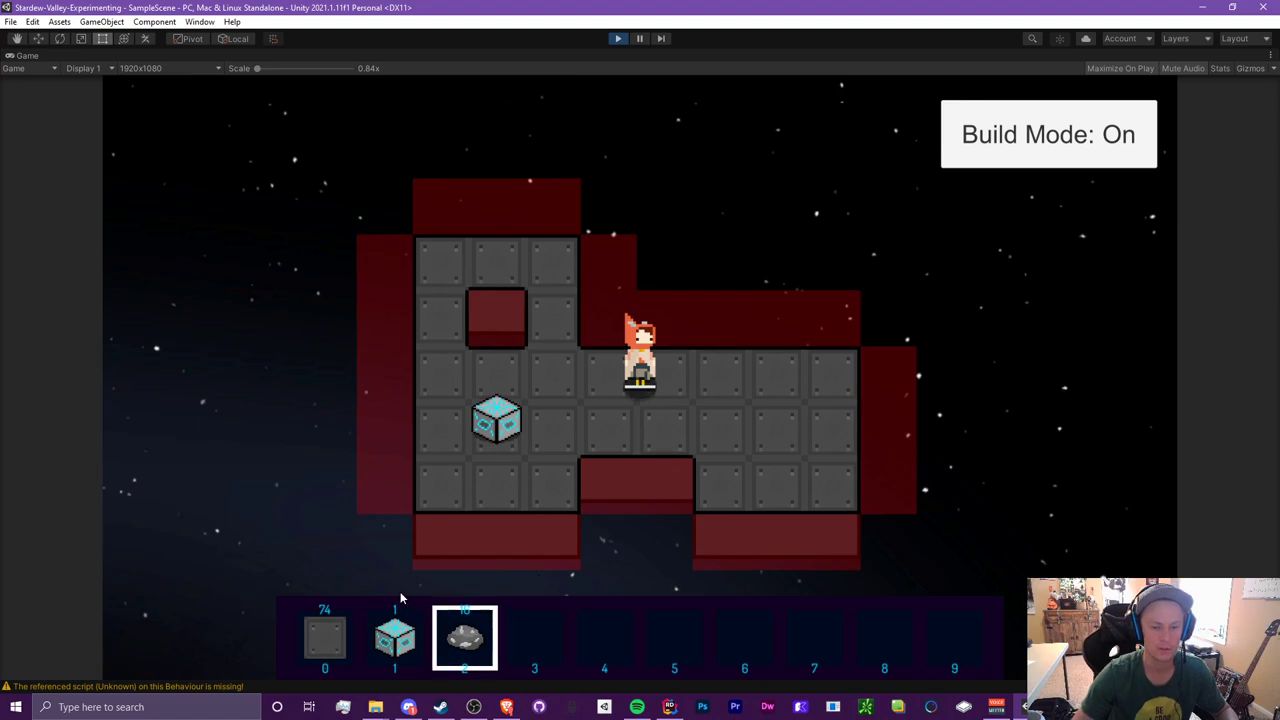
key("s")
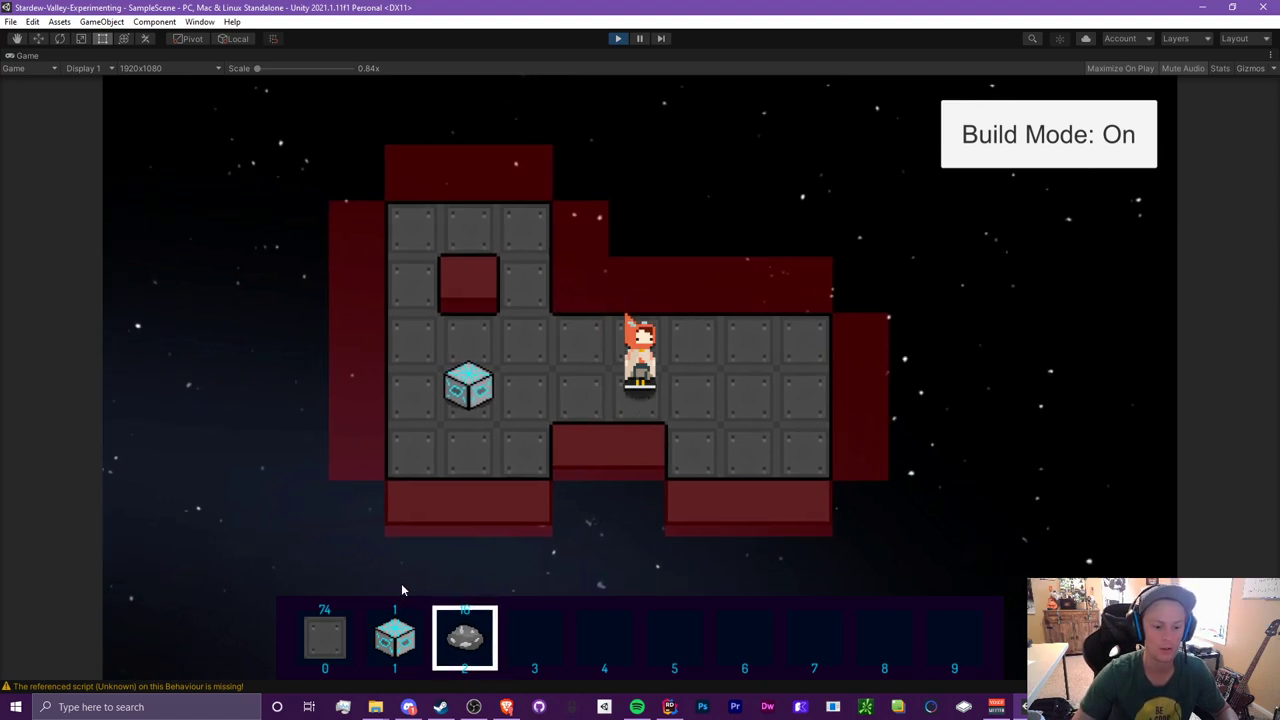
key("a")
key("s")
key("w")
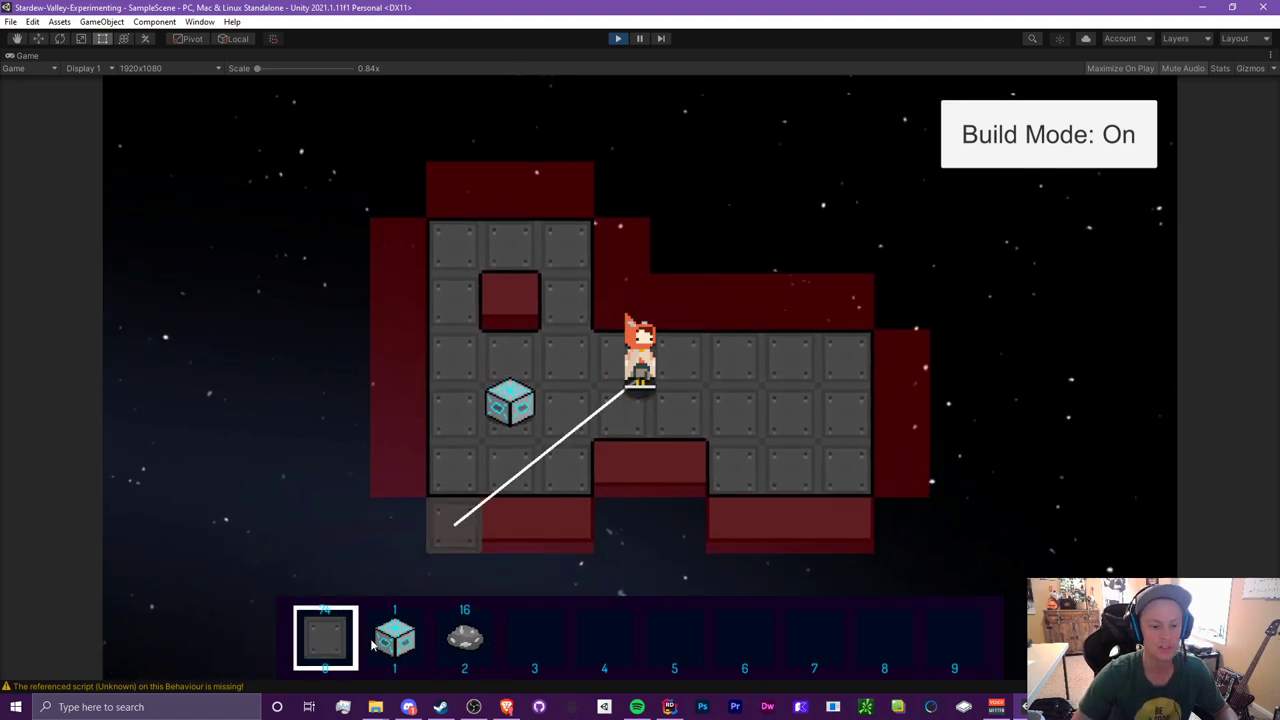
key("a")
key("w")
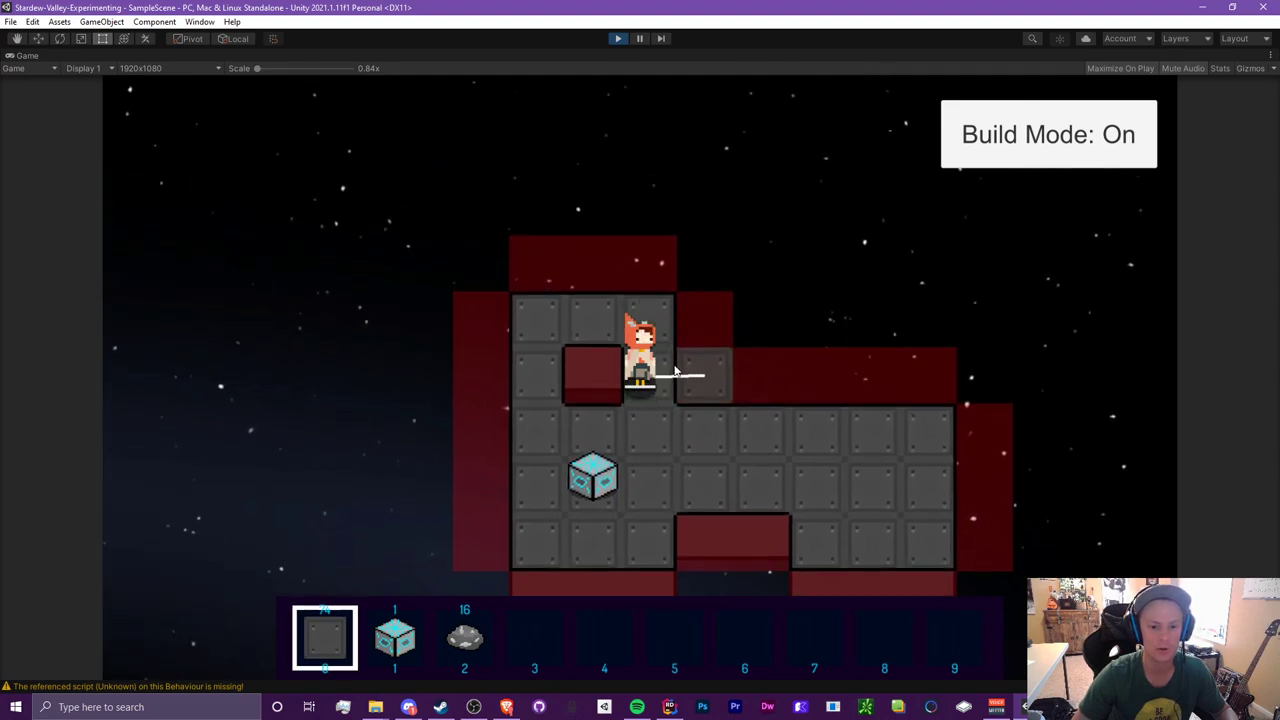
key("a")
key("s")
key("s")
key("d")
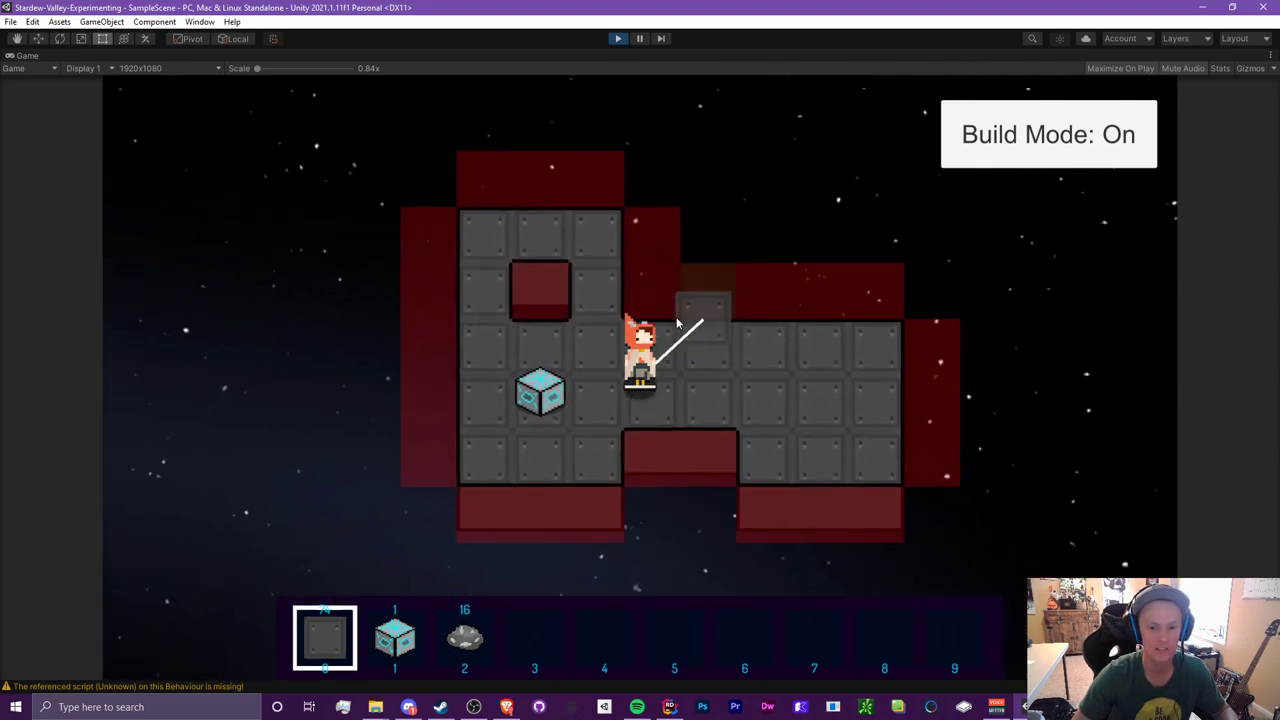
key("e")
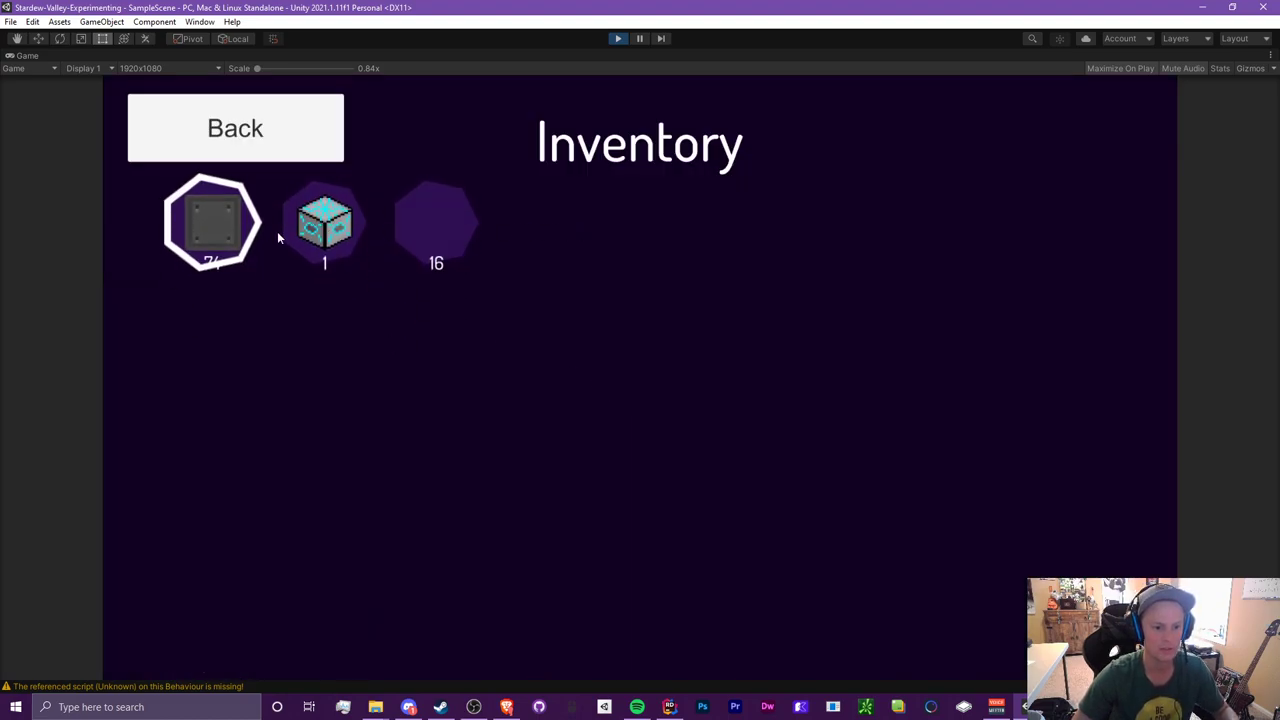
Step: Leave the Inventory and walk the character down and left toward the cube
key("e")
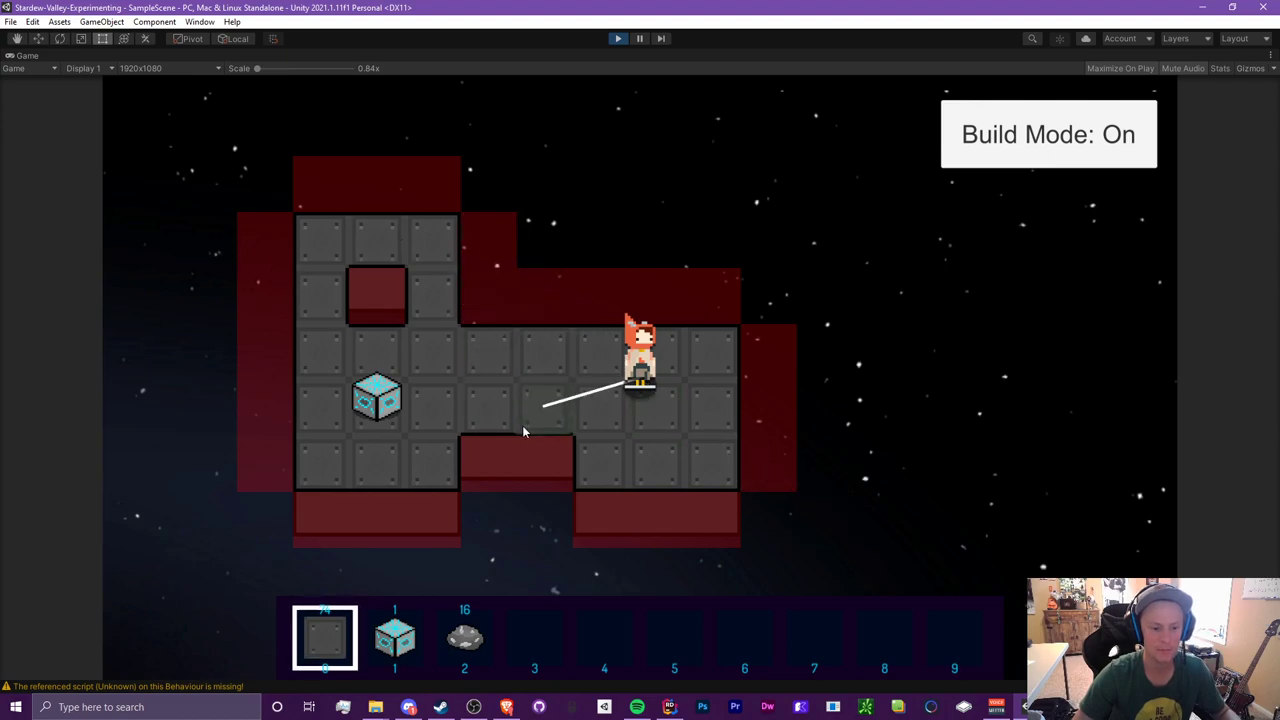
key("e")
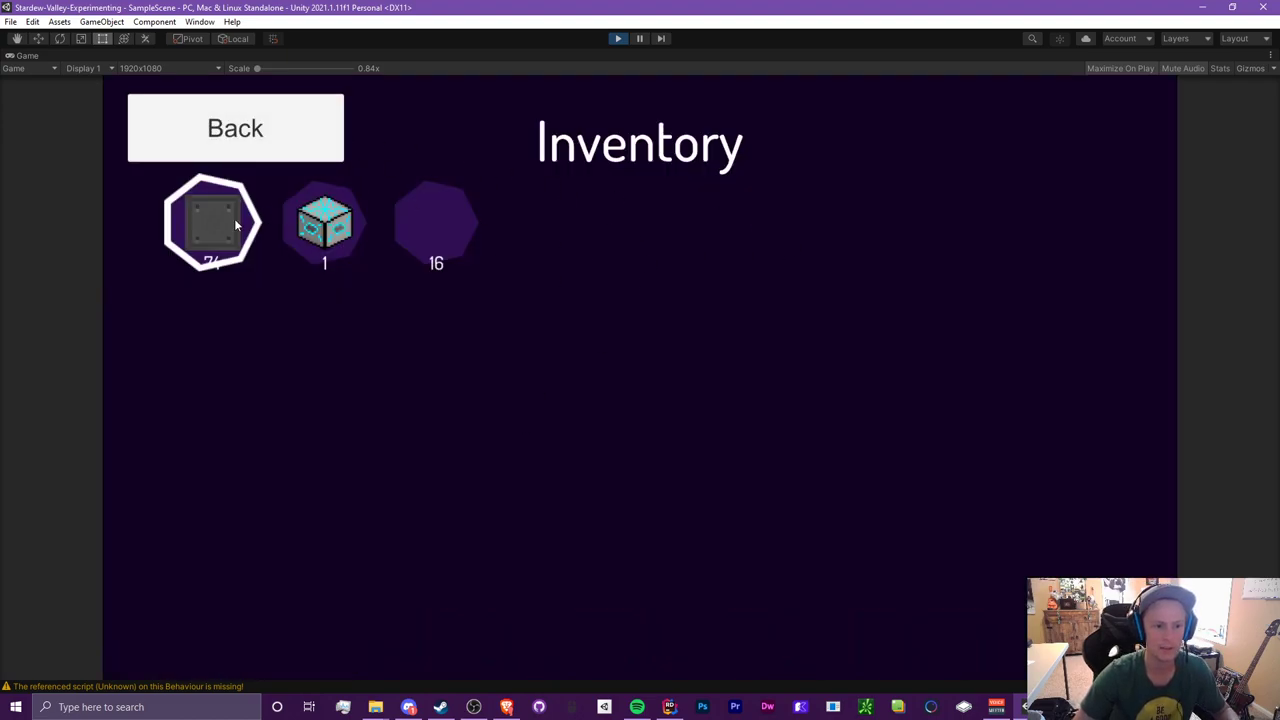
left_click(270, 131)
key("a")
key("d")
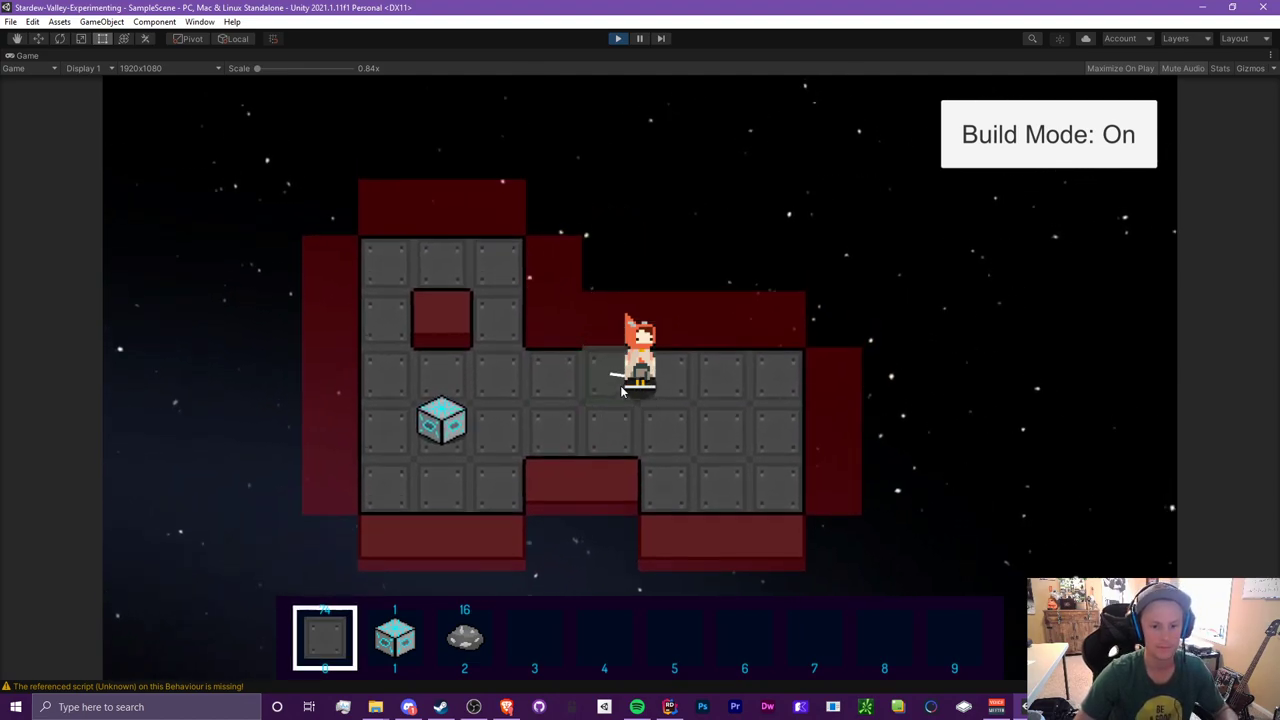
key("s")
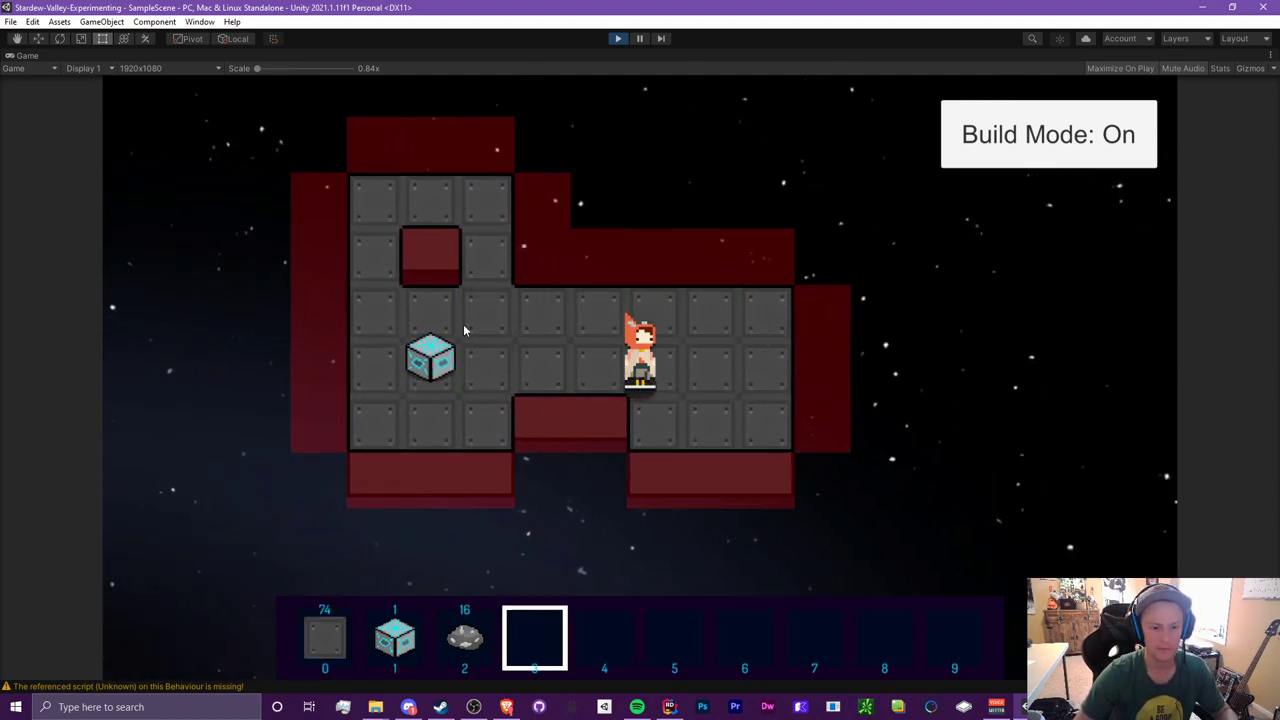
key("a")
key("w")
key("s")
key("a")
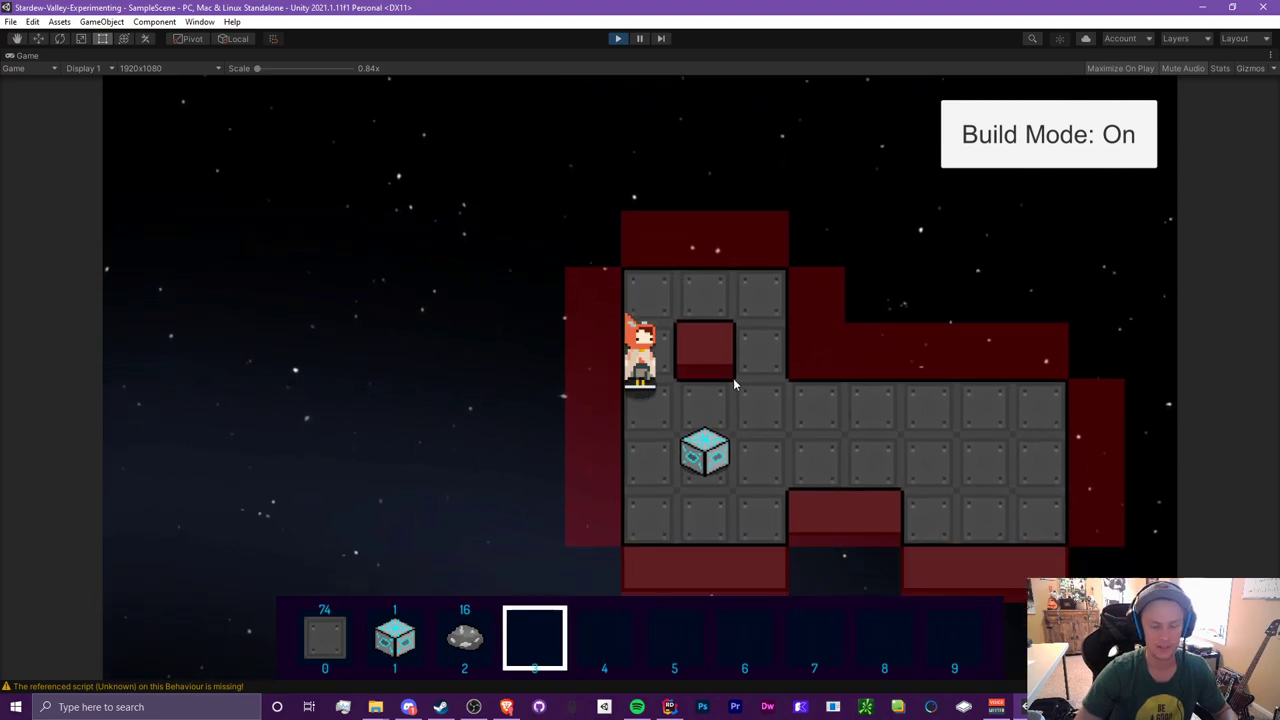
Step: Select the cube item and place a second cube above the existing one
left_click(1041, 166)
key("d")
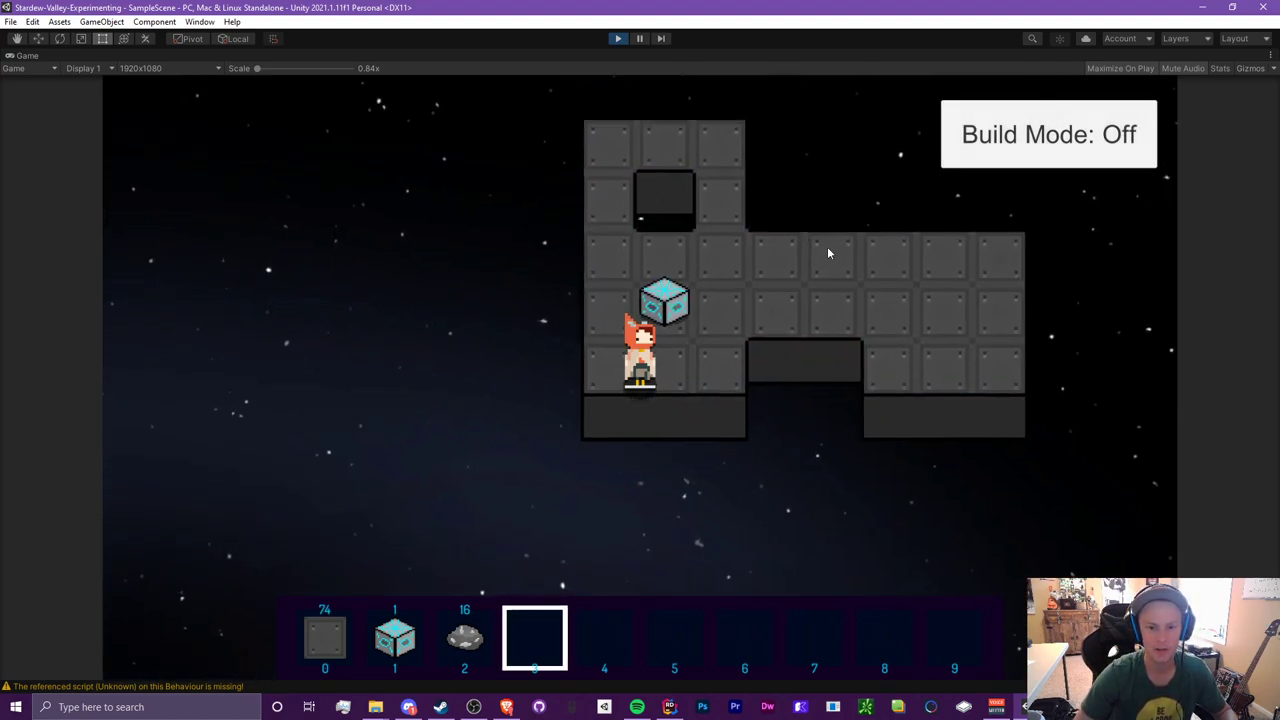
key("w")
key("1")
left_click(978, 166)
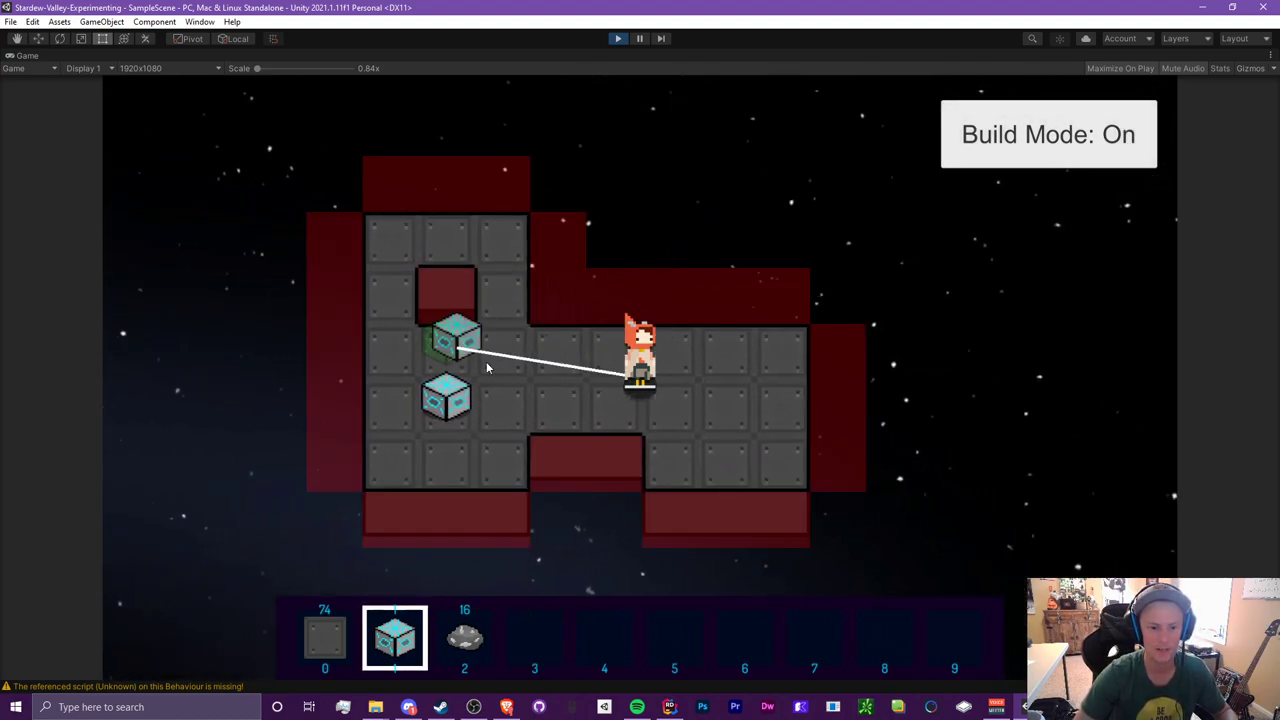
left_click(446, 340)
key("a")
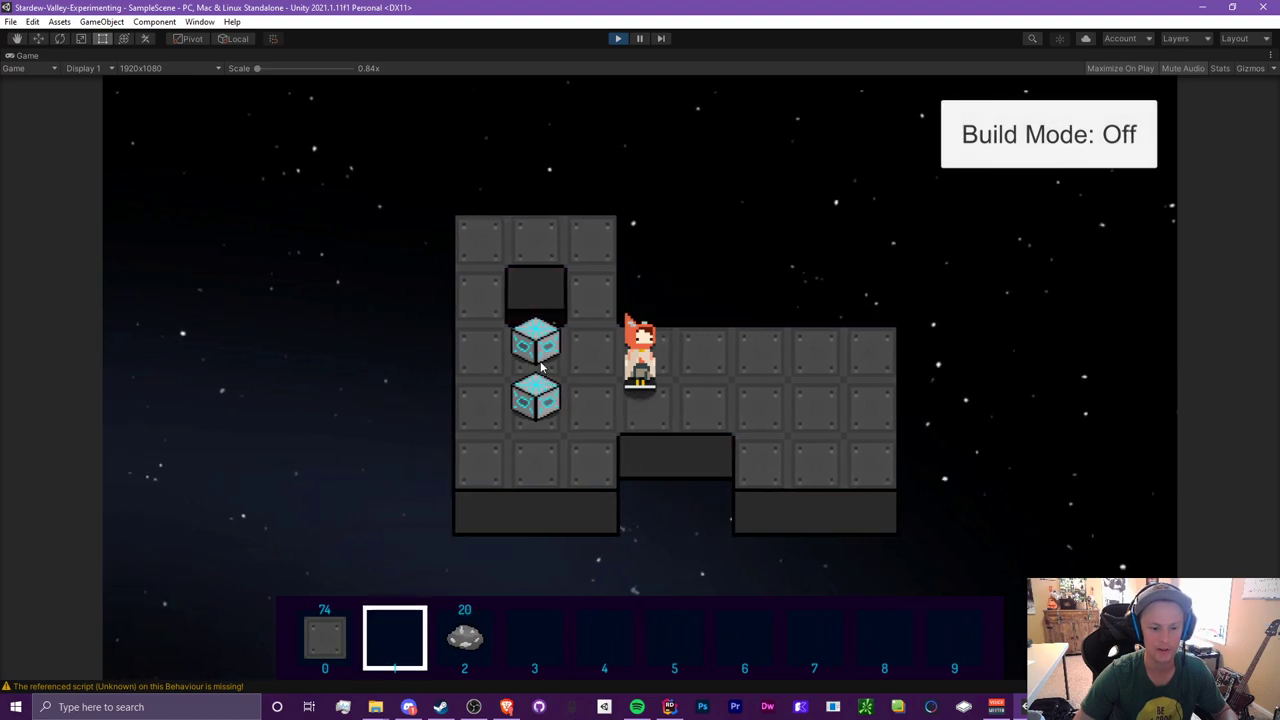
Step: Walk around the platform, past the upper cube, to the tile above the dark hole
key("a")
key("w")
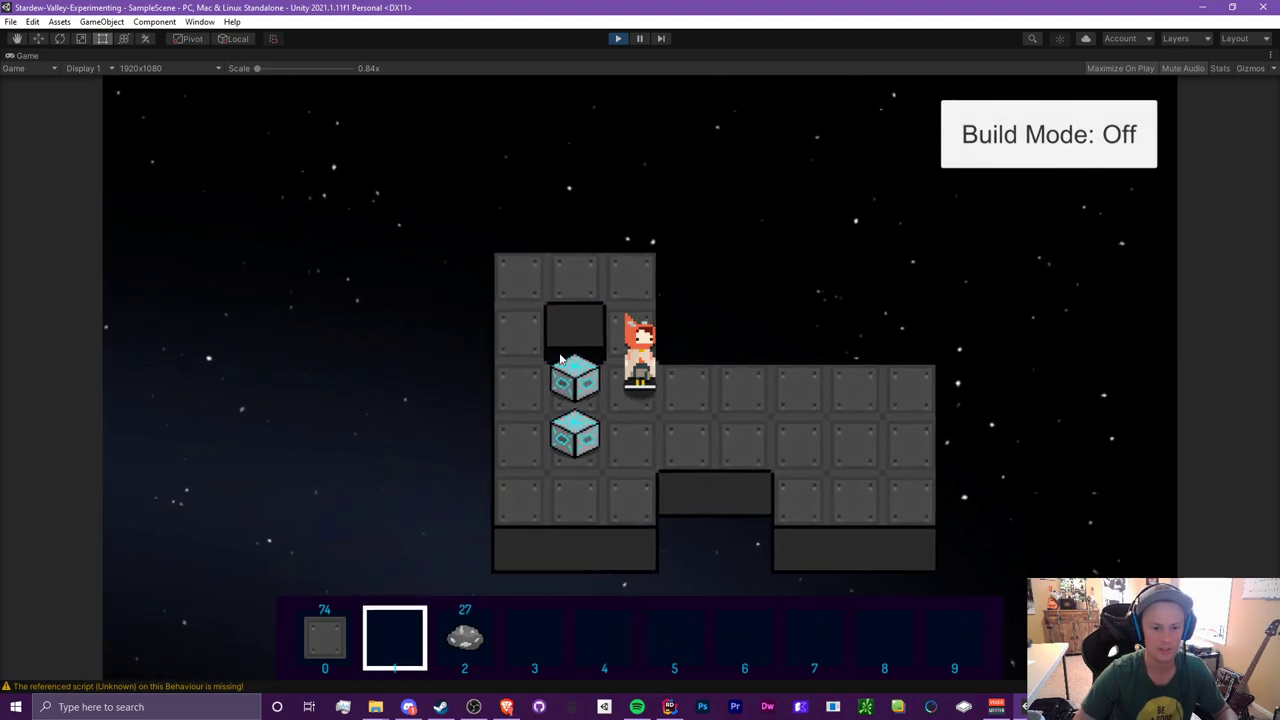
key("d")
key("s")
key("a")
key("w")
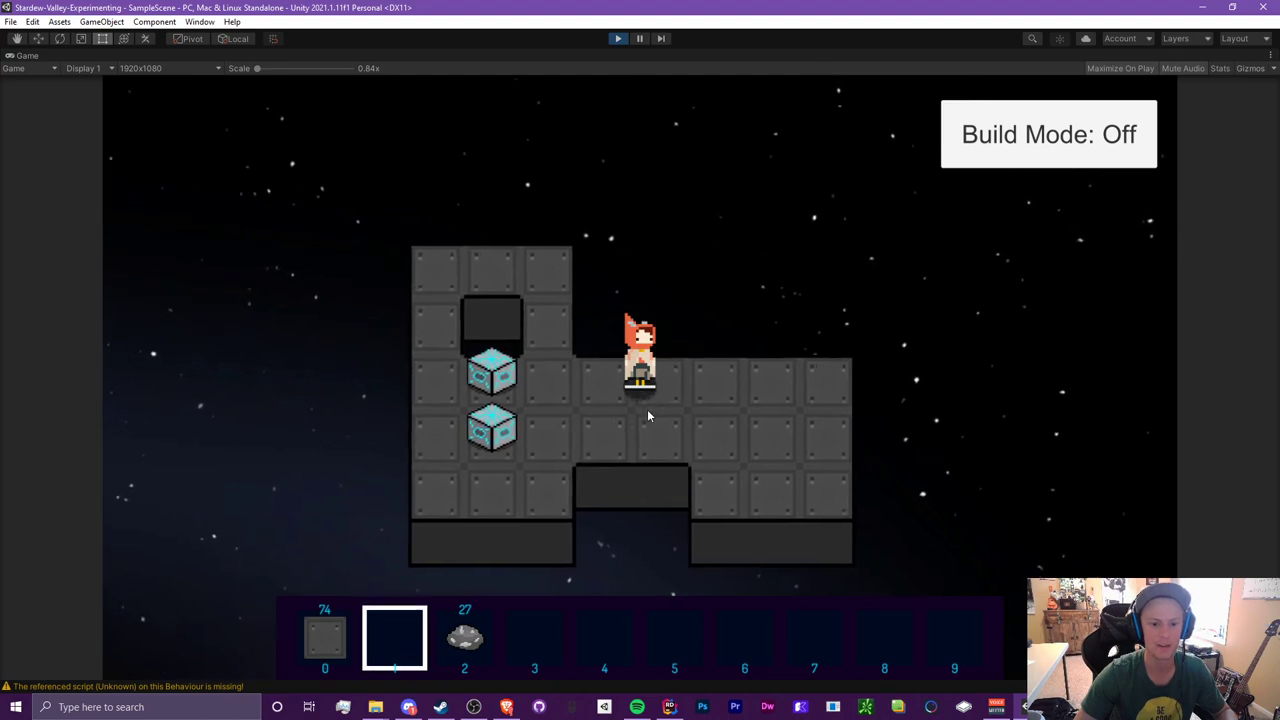
key("s")
key("d")
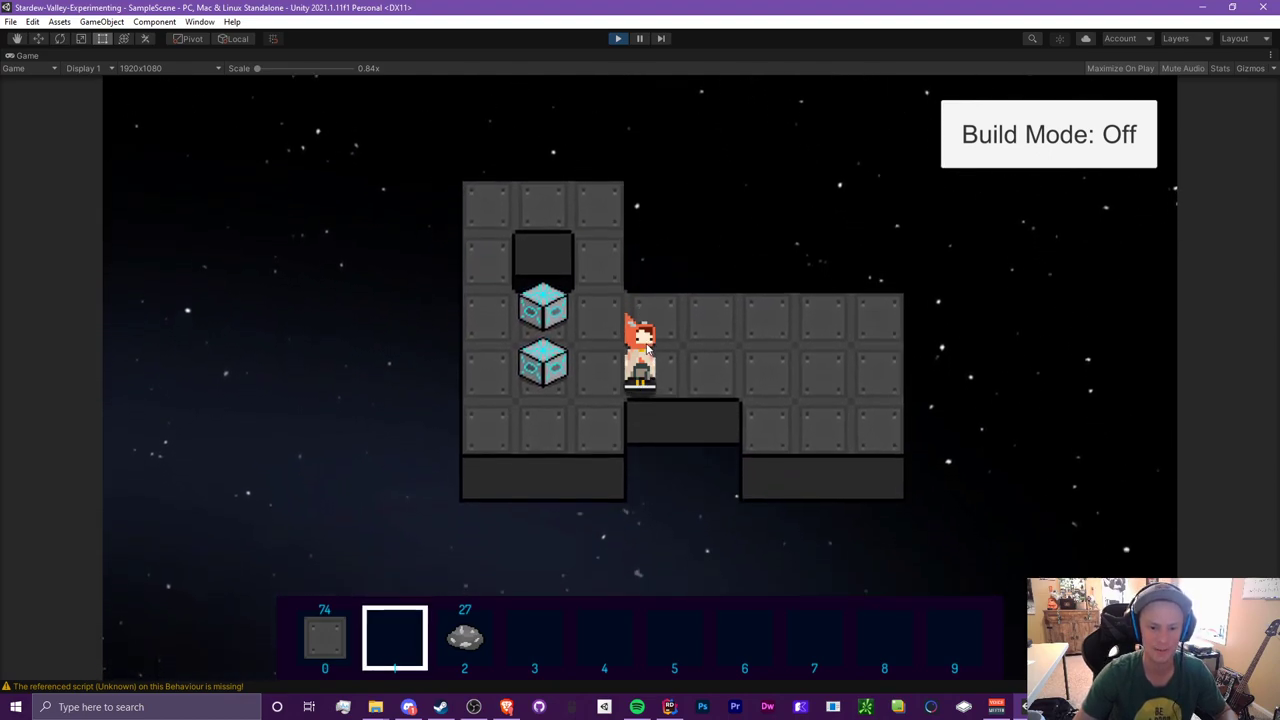
key("w")
key("a")
key("w")
key("a")
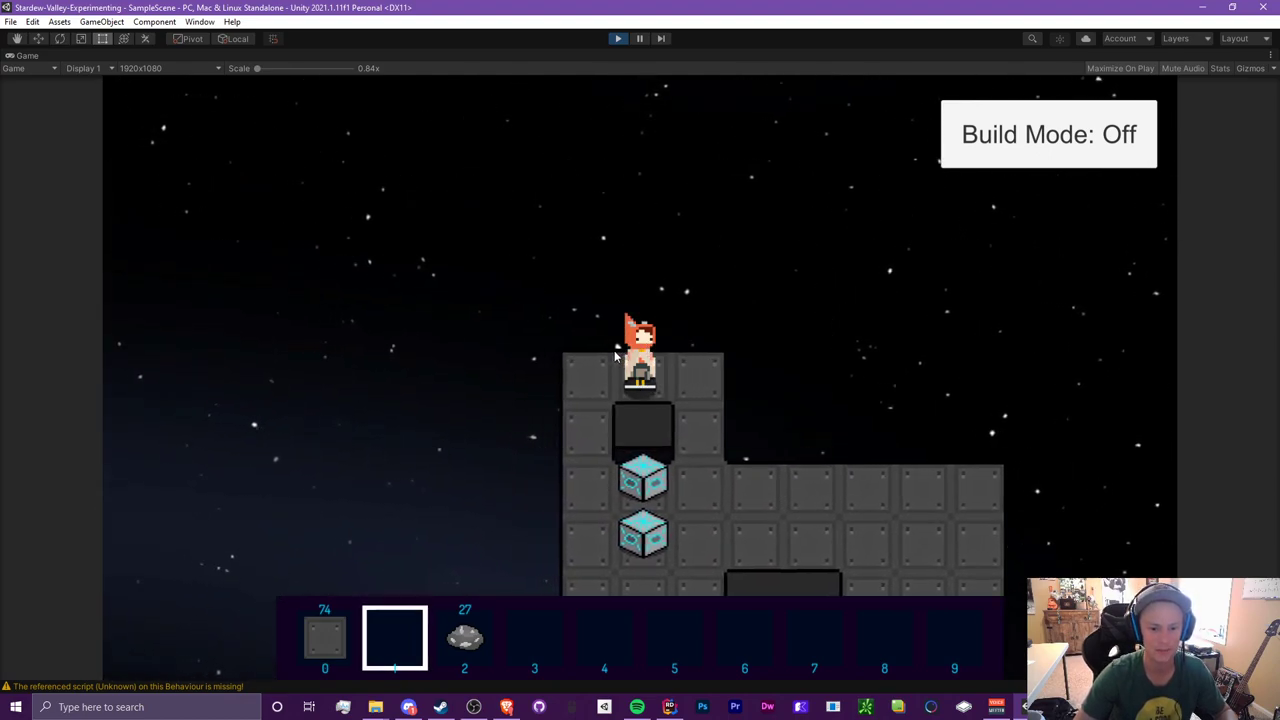
Step: Walk down the left column past the lower cube and around to the dark hole
key("a")
key("s")
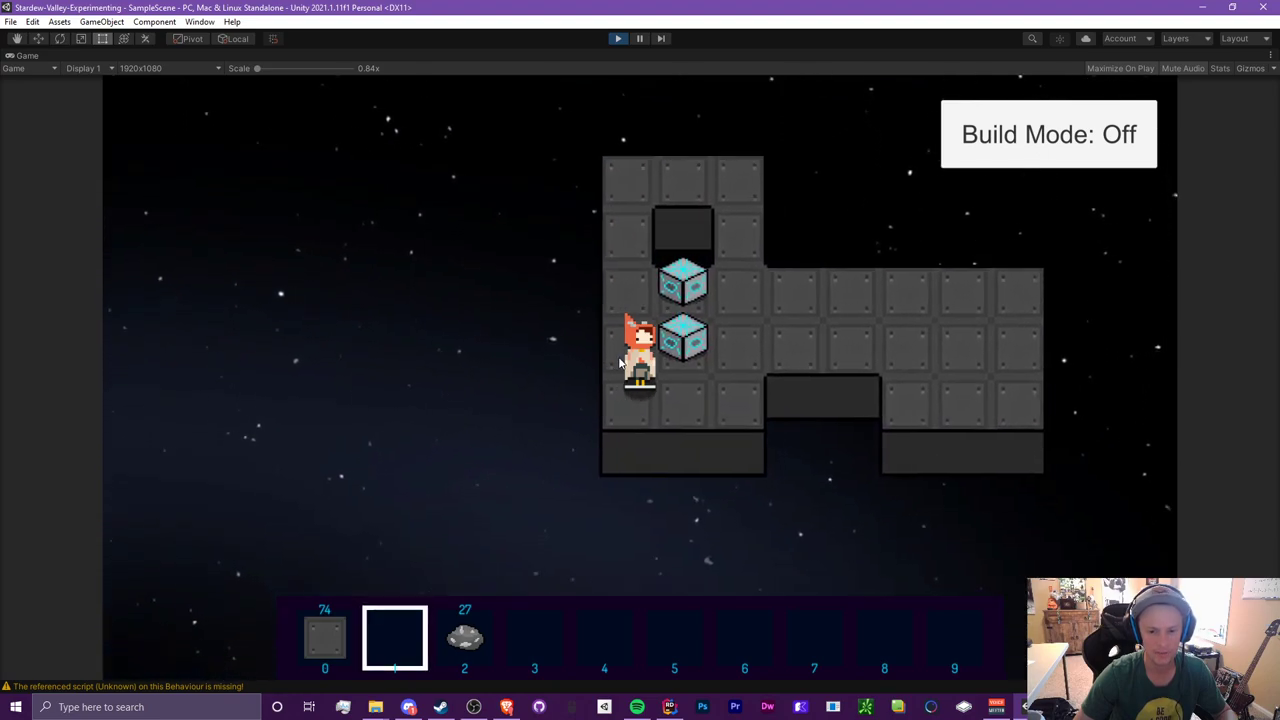
key("d")
key("w")
key("d")
key("d")
key("a")
key("a")
key("s")
key("s")
key("a")
key("w")
key("w")
key("d")
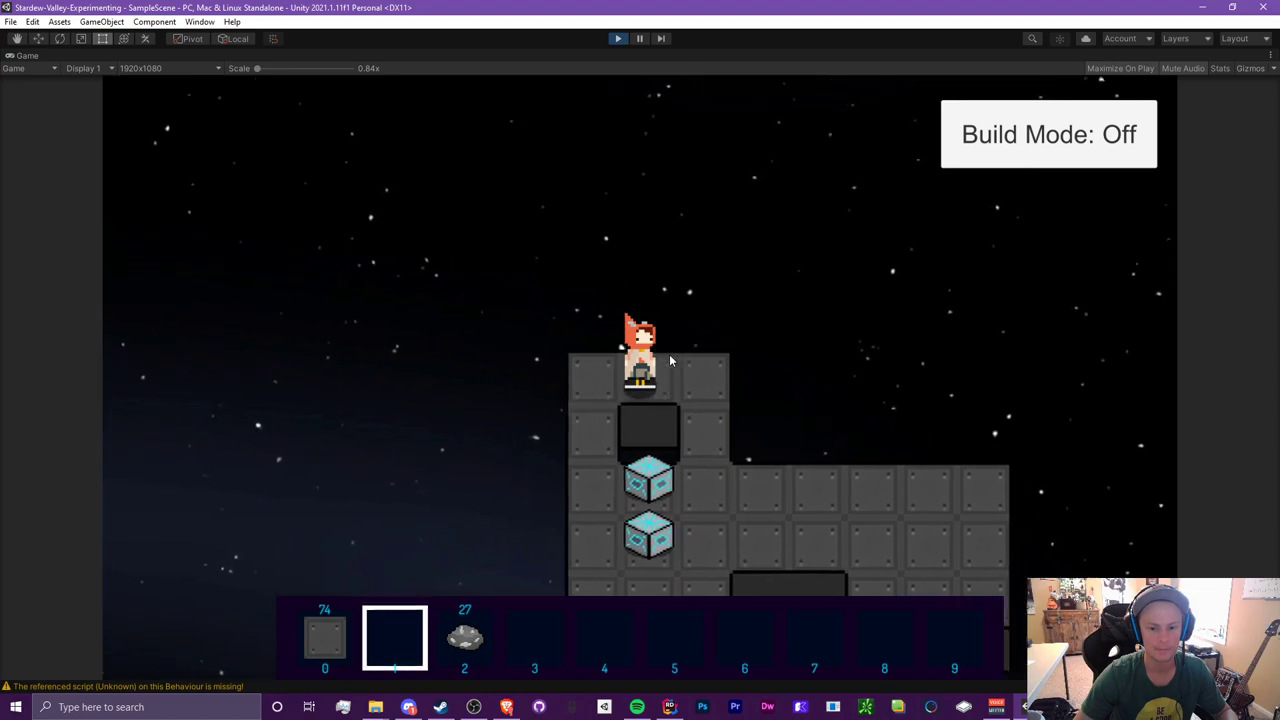
key("d")
key("s")
key("s")
Step: Choose the floor tile item and walk toward the platform's right edge
key("d")
key("w")
key("d")
key("0")
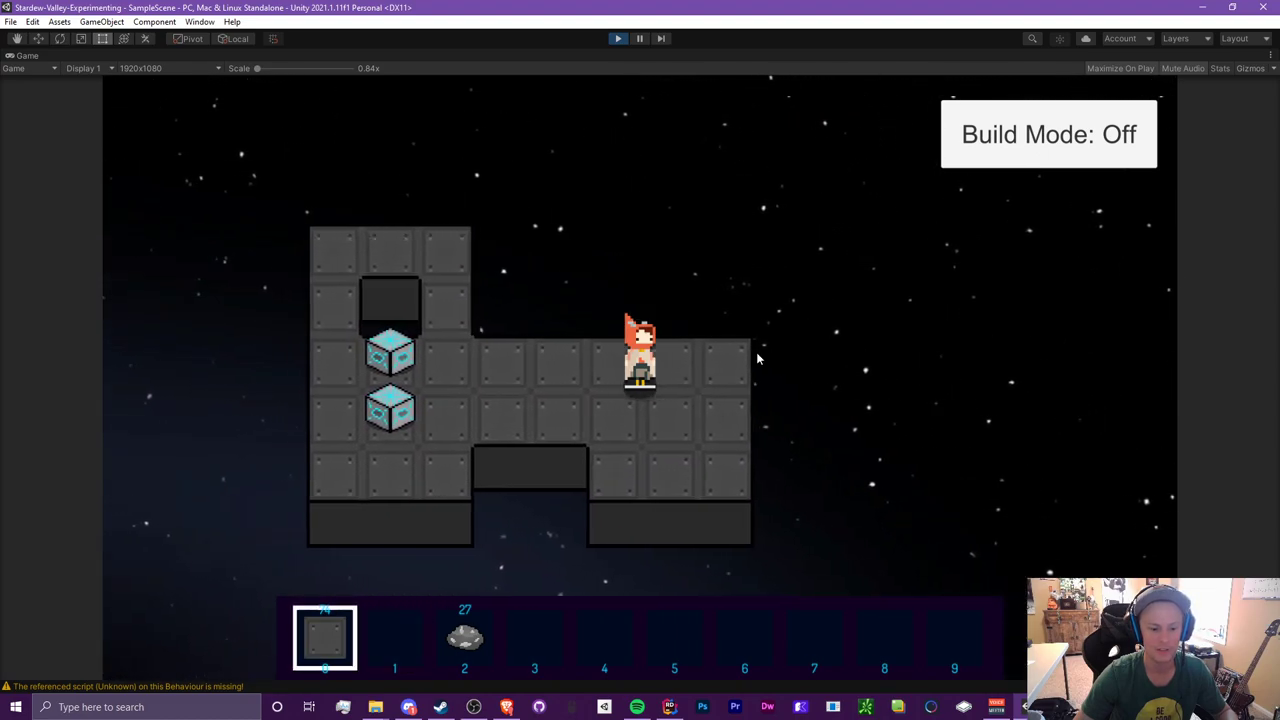
Step: Turn build mode on and extend the corridor with new floor tiles
key("d")
key("b")
key("d")
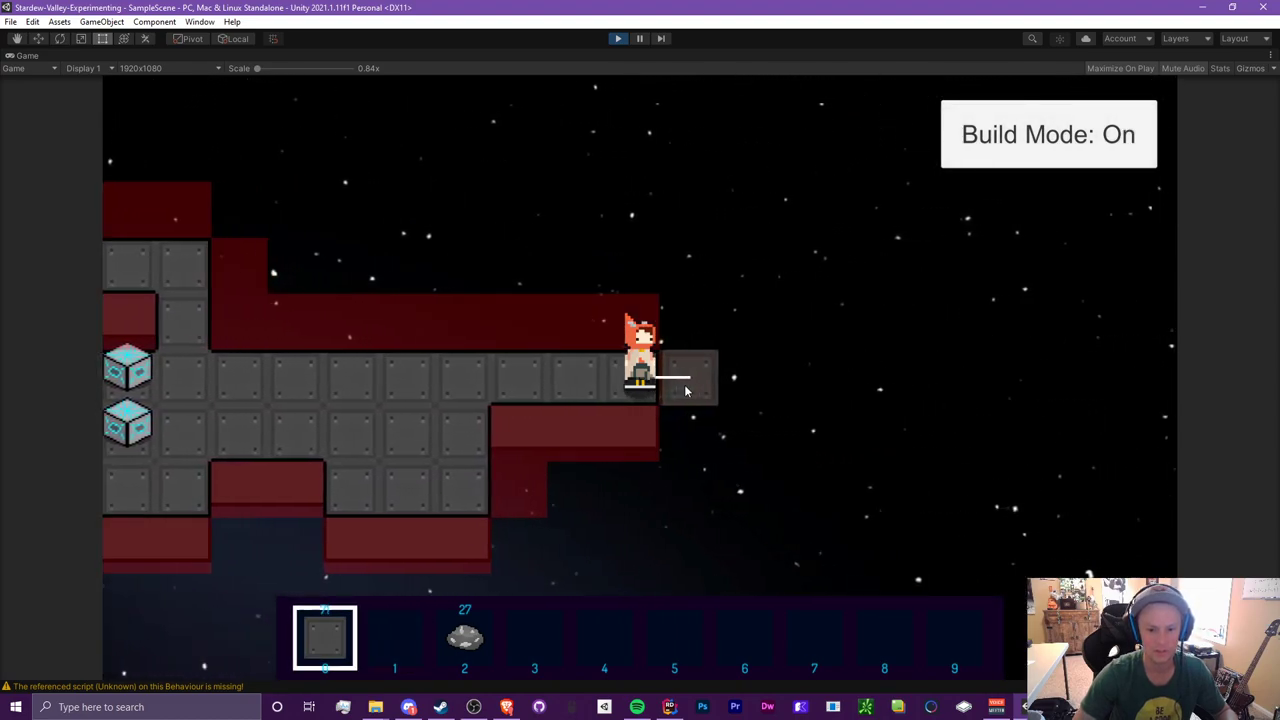
left_click(686, 391)
key("d")
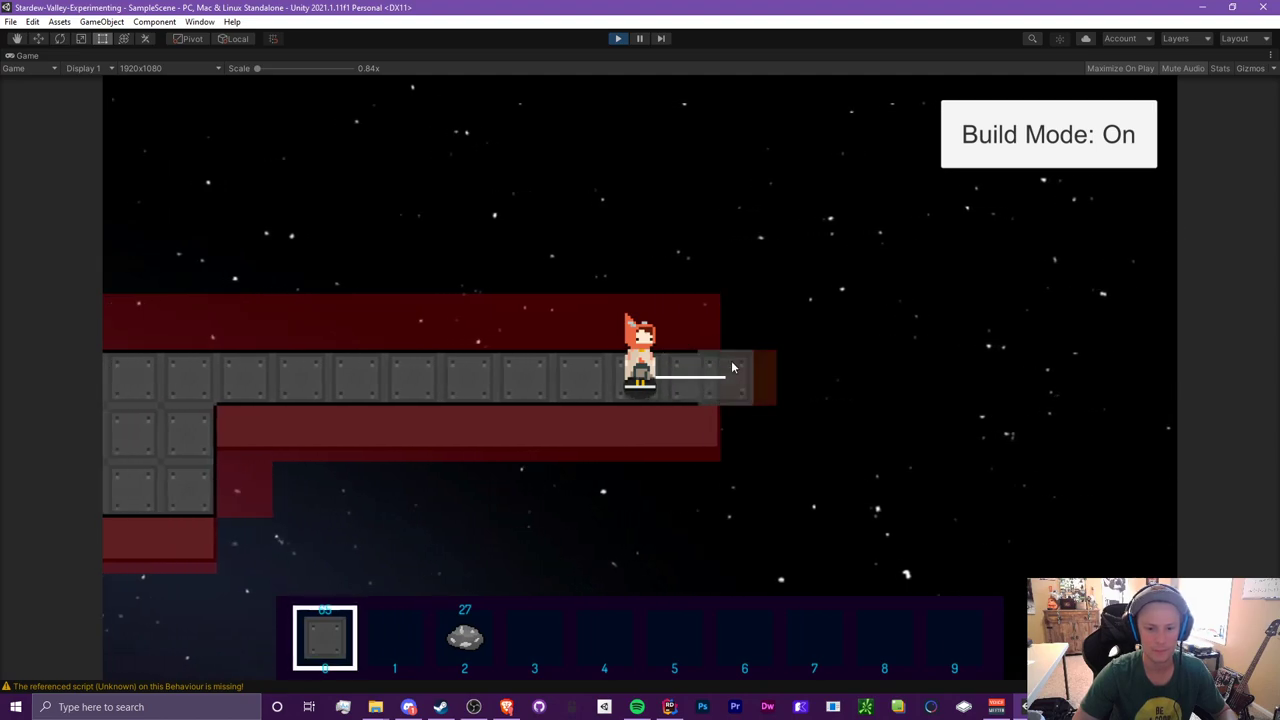
left_click(700, 330)
Step: Add floor tiles above and left of the character, forming a three-tile top row
key("w")
left_click(605, 271)
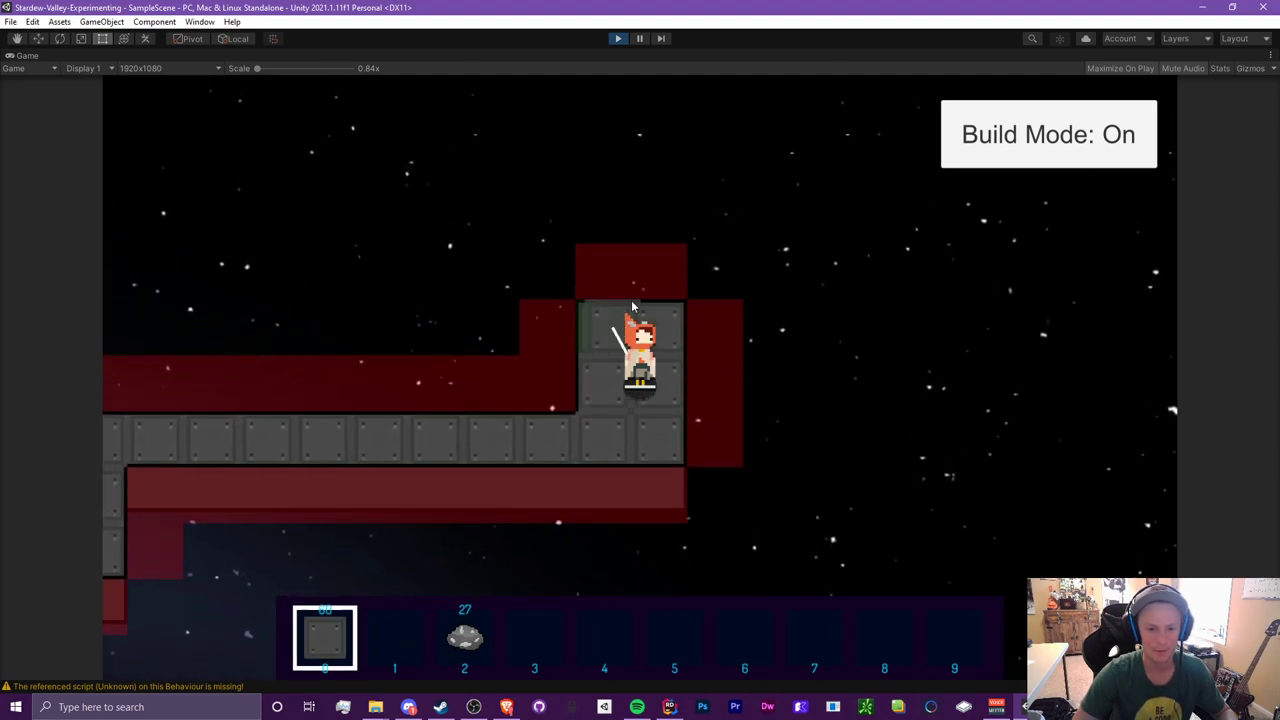
left_click(548, 328)
left_click(558, 367)
left_click(543, 271)
left_click(603, 271)
left_click(660, 275)
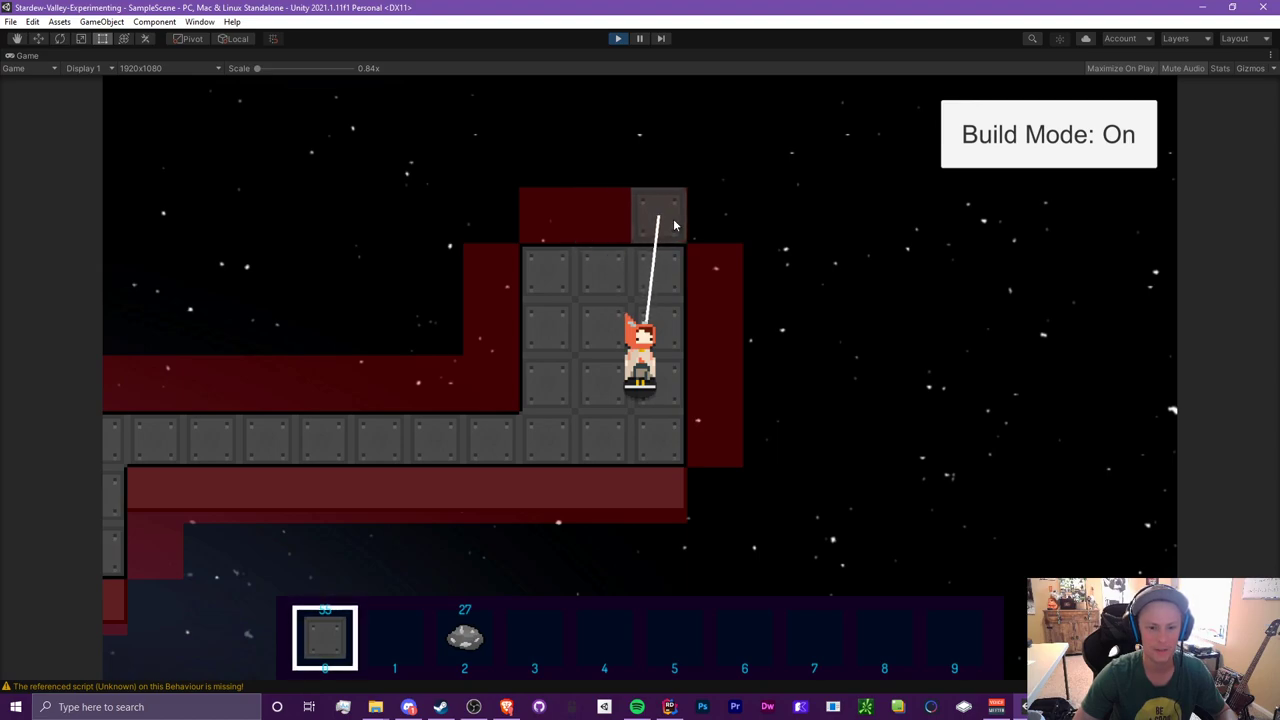
Step: Walk toward a new corridor and turn build mode off
key("w")
key("a")
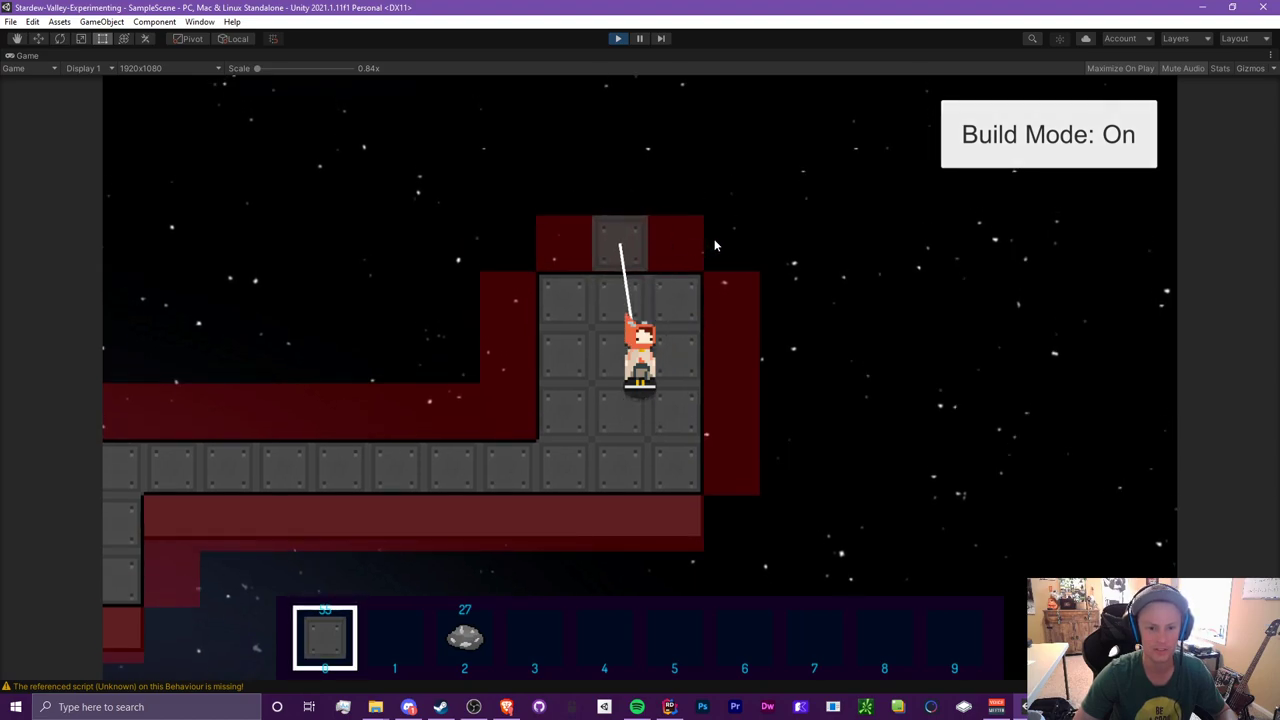
key("s")
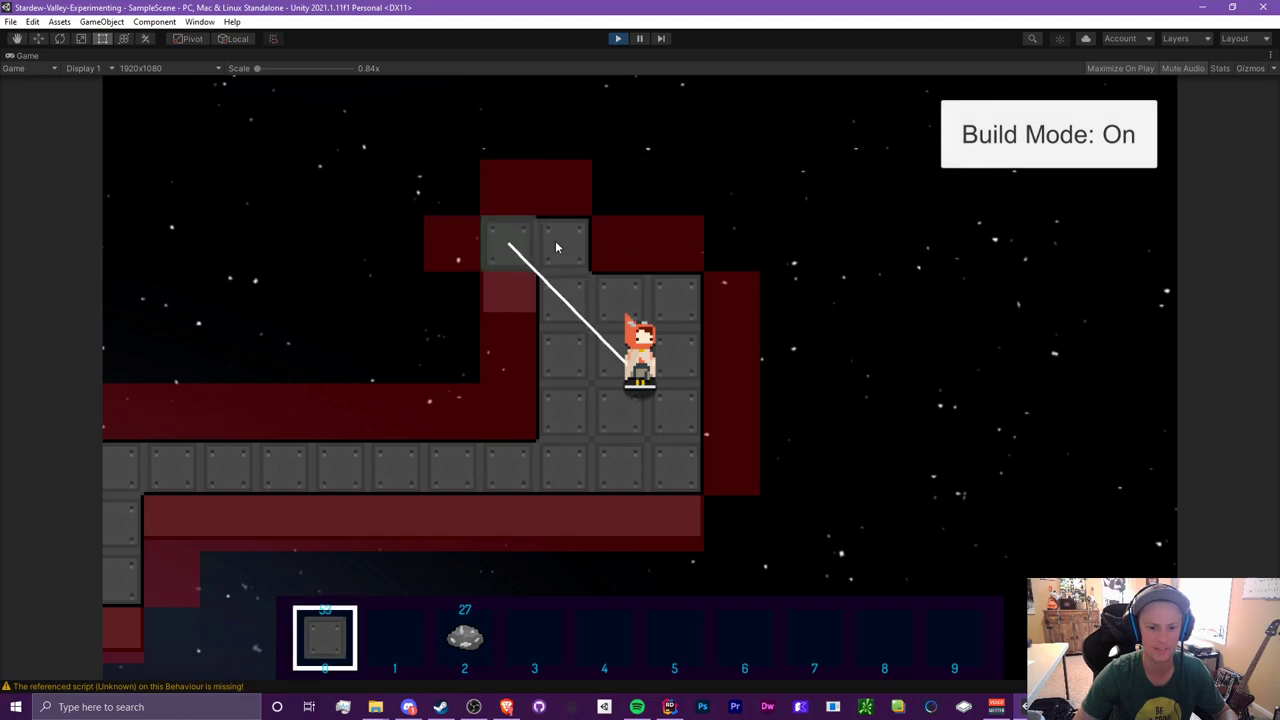
key("a")
key("a")
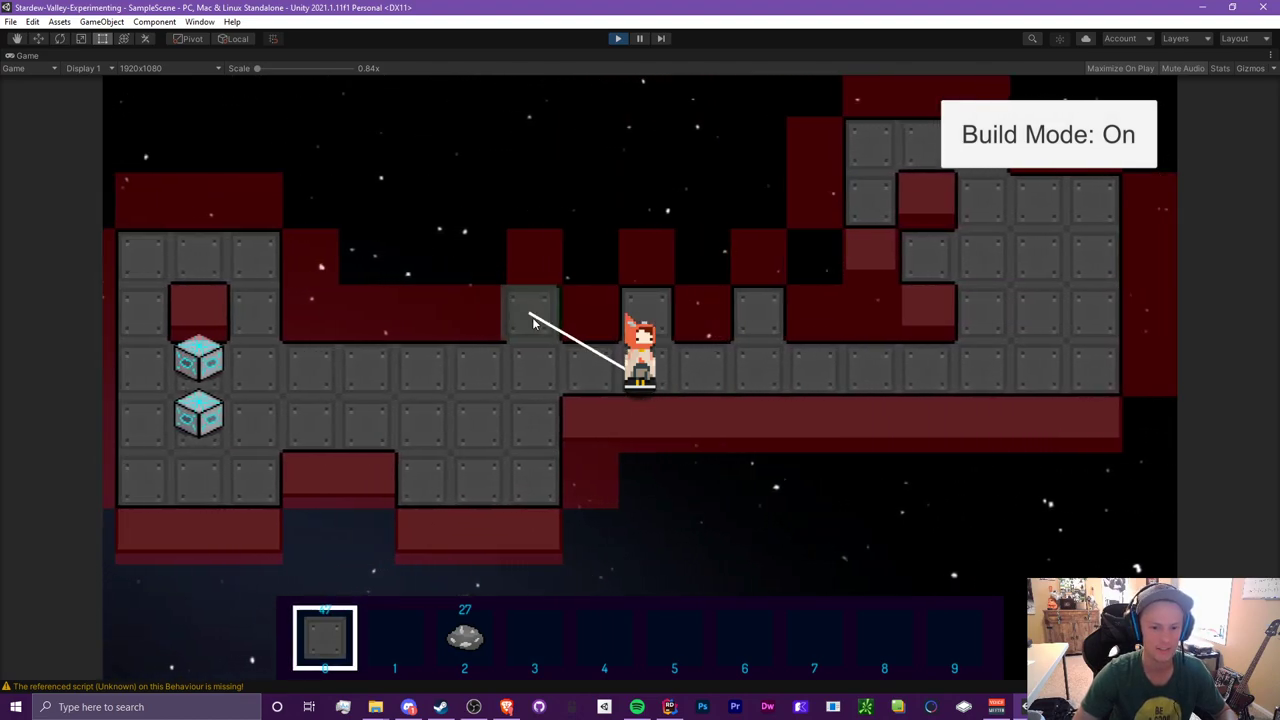
key("d")
key("b")
key("d")
key("a")
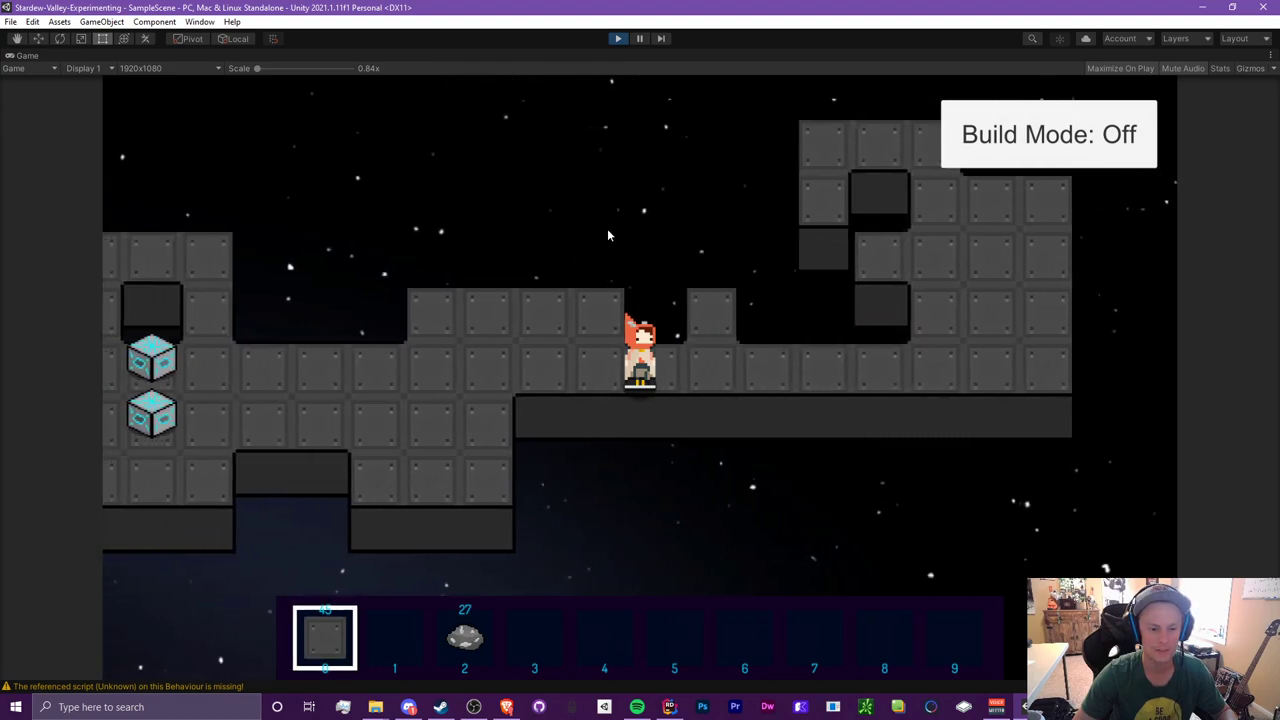
key("a")
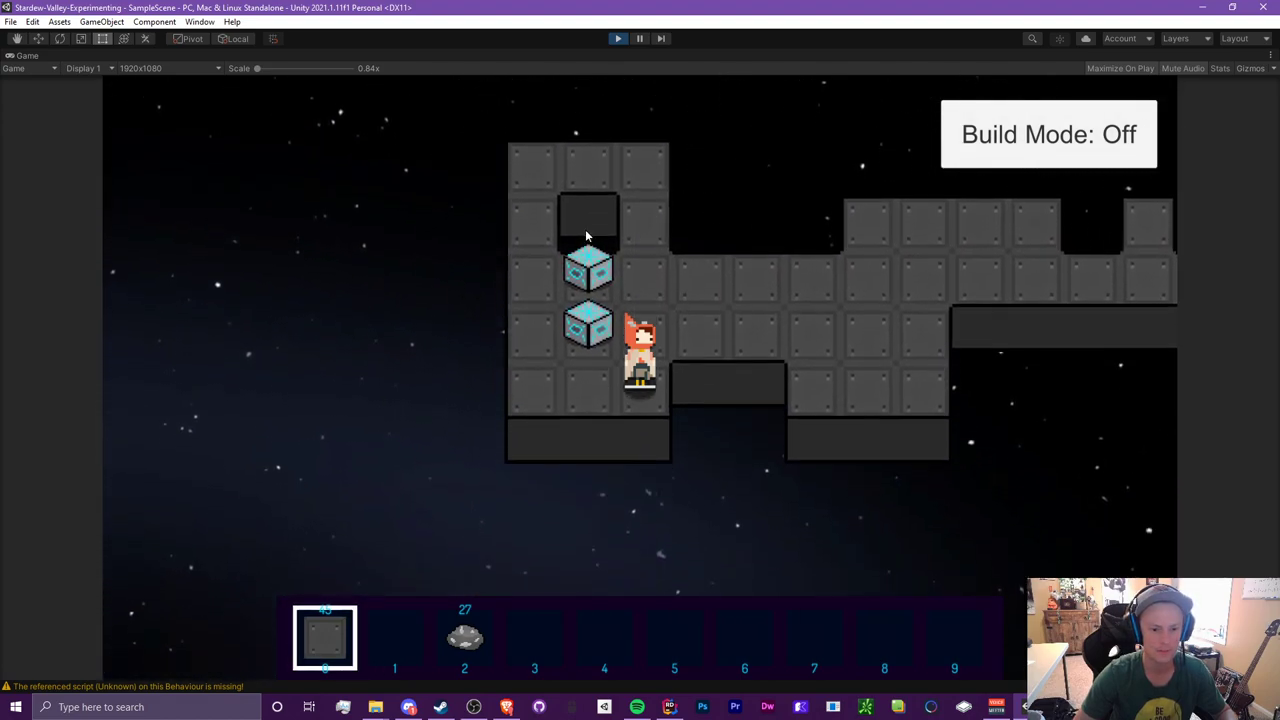
key("w")
key("d")
key("s")
key("d")
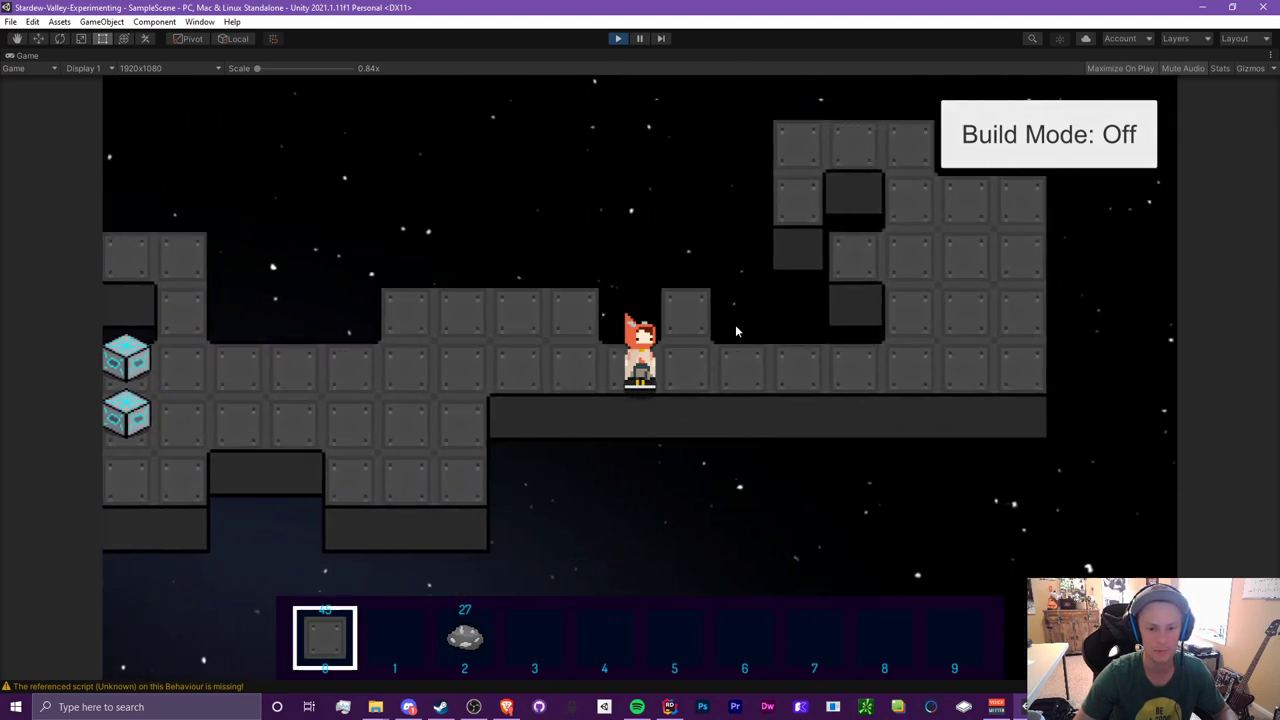
key("a")
key("a")
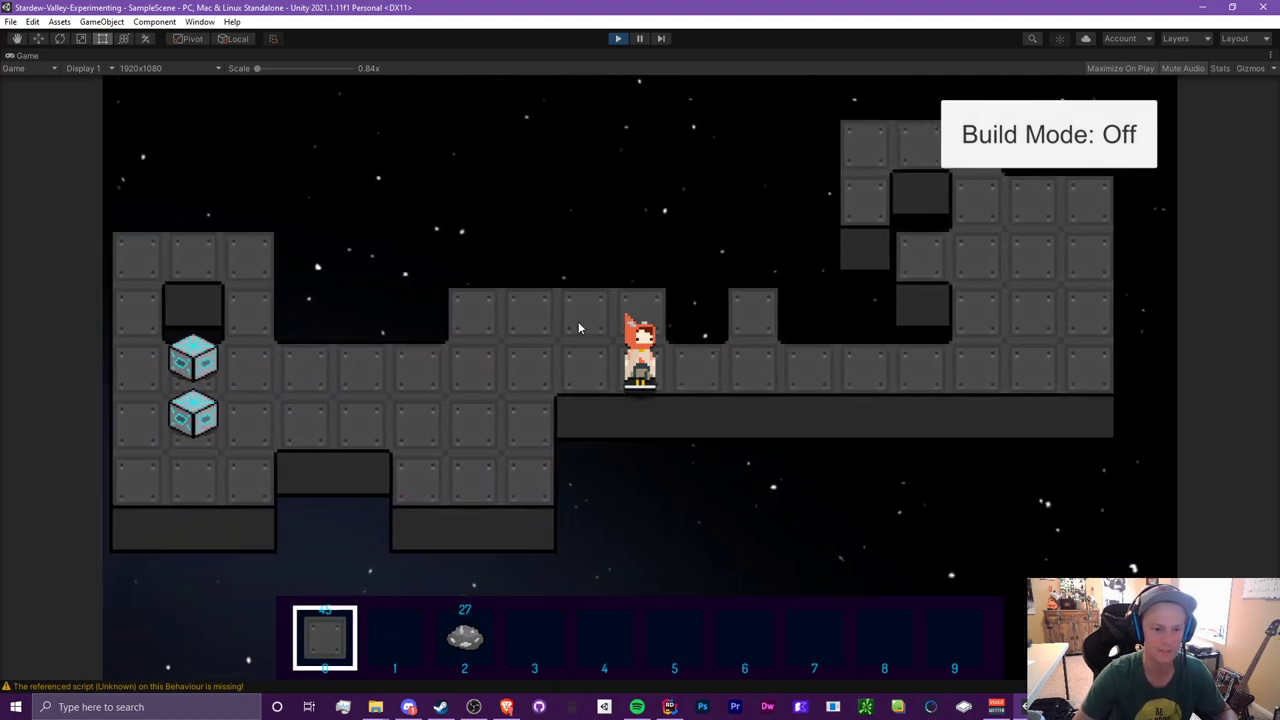
key("a")
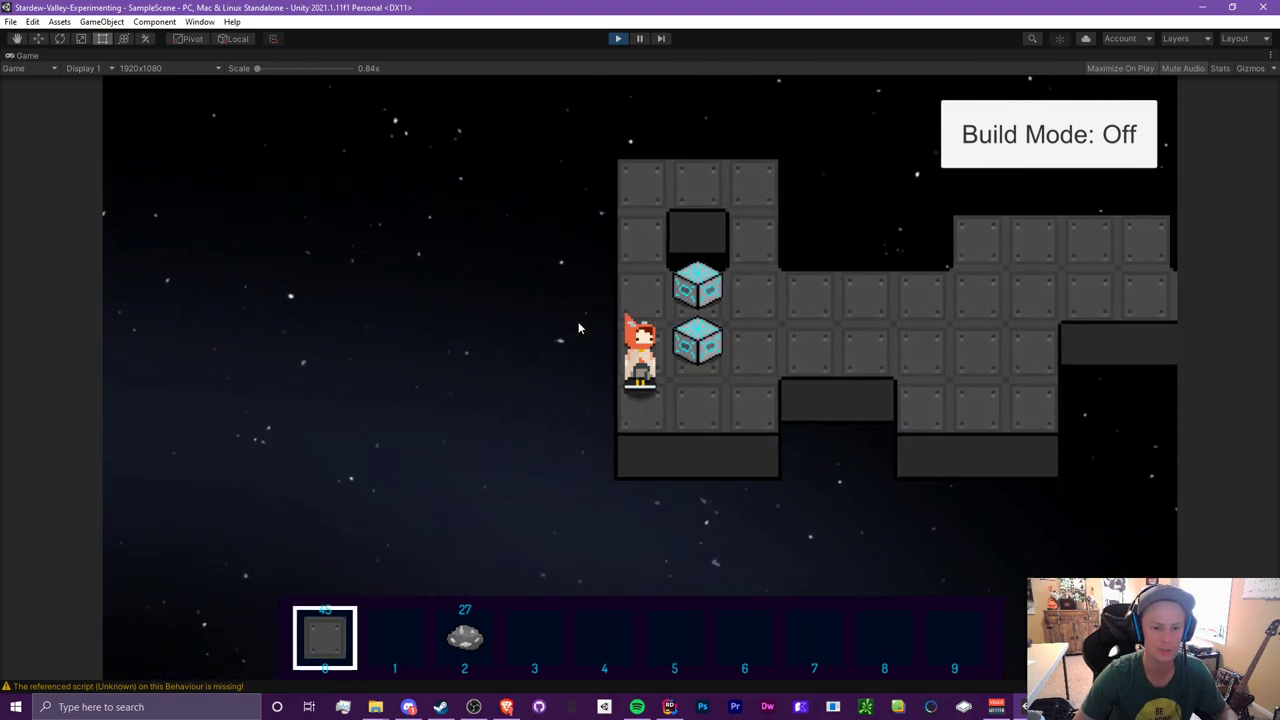
key("w")
key("s")
key("d")
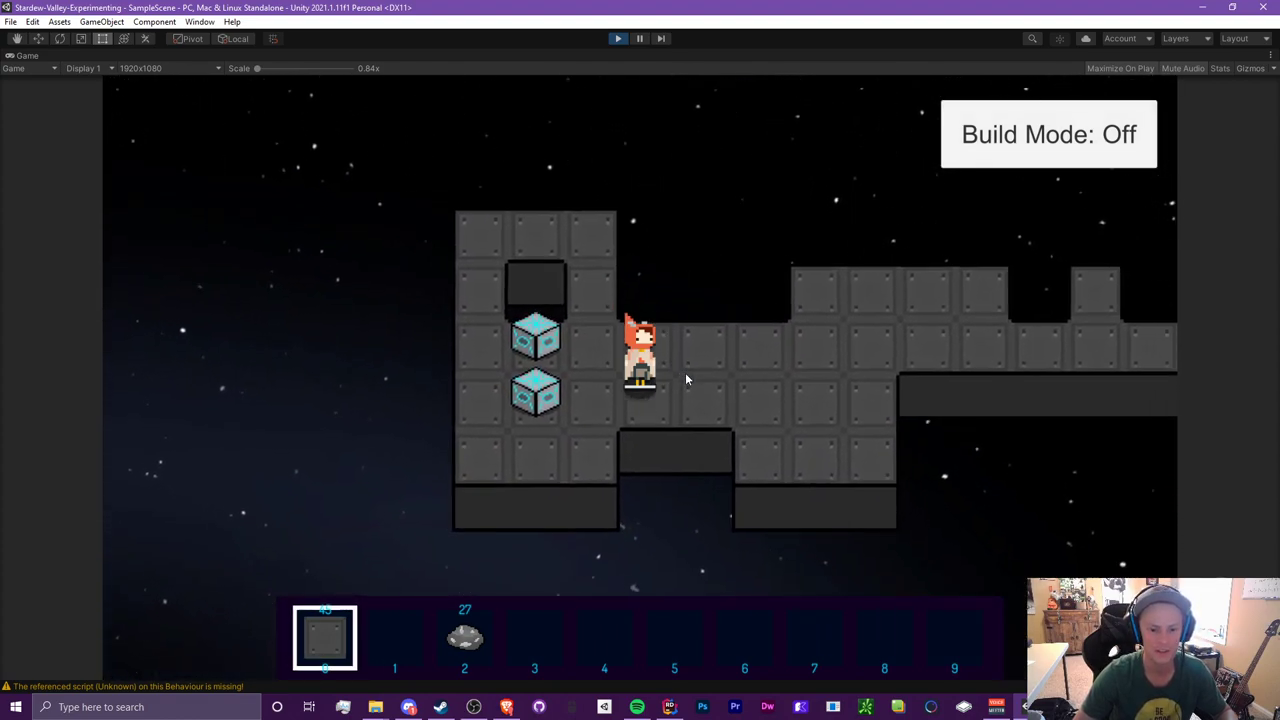
key("d")
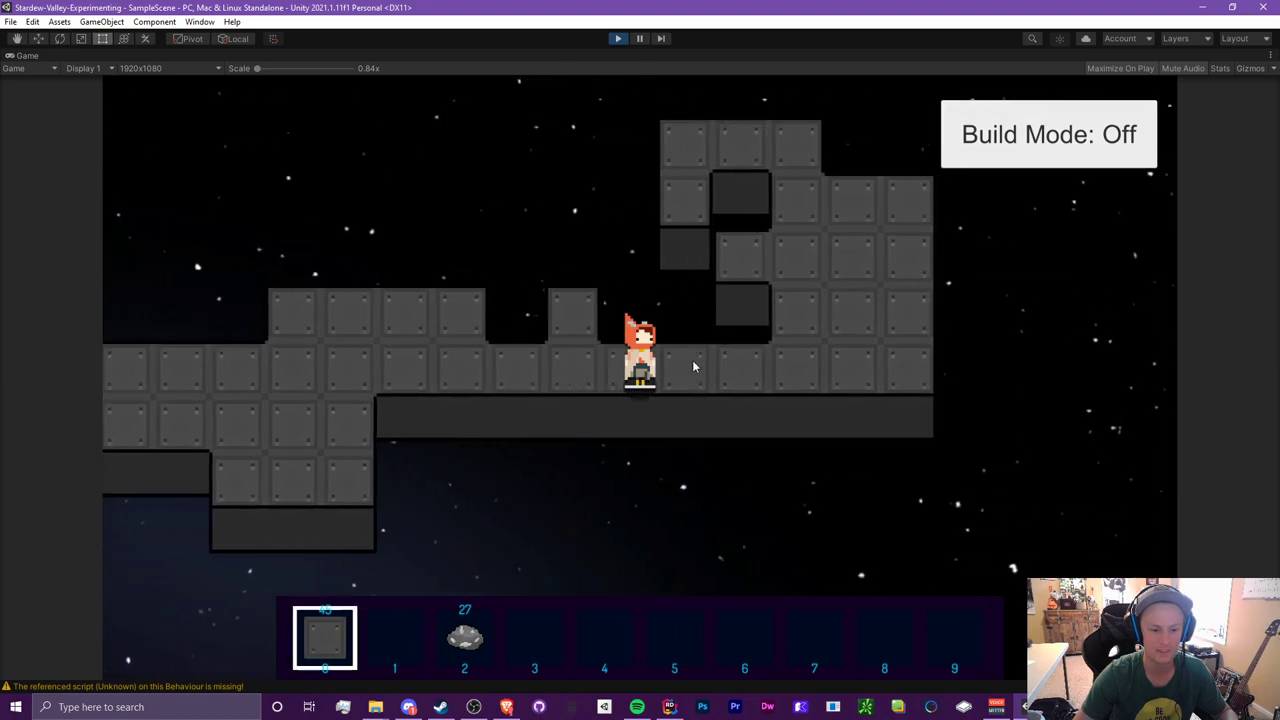
key("a")
scroll(692, 360, "down", 5)
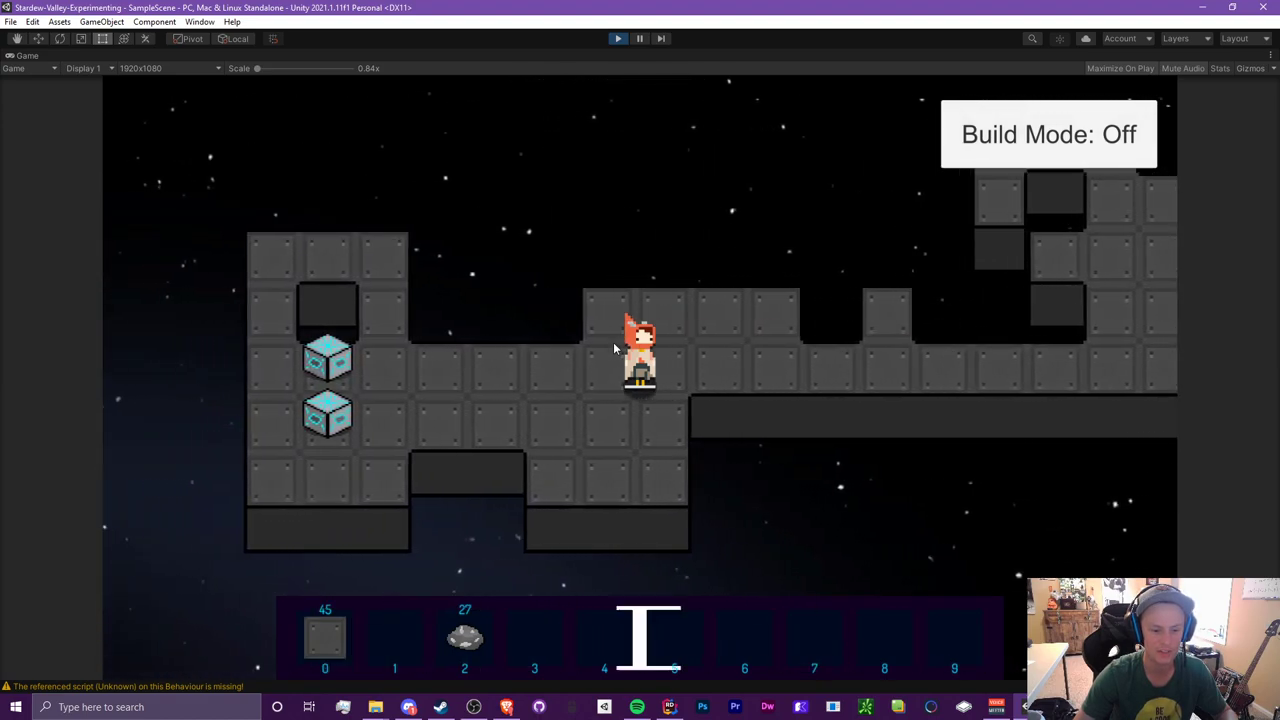
key("a")
key("s")
scroll(637, 334, "up", 2)
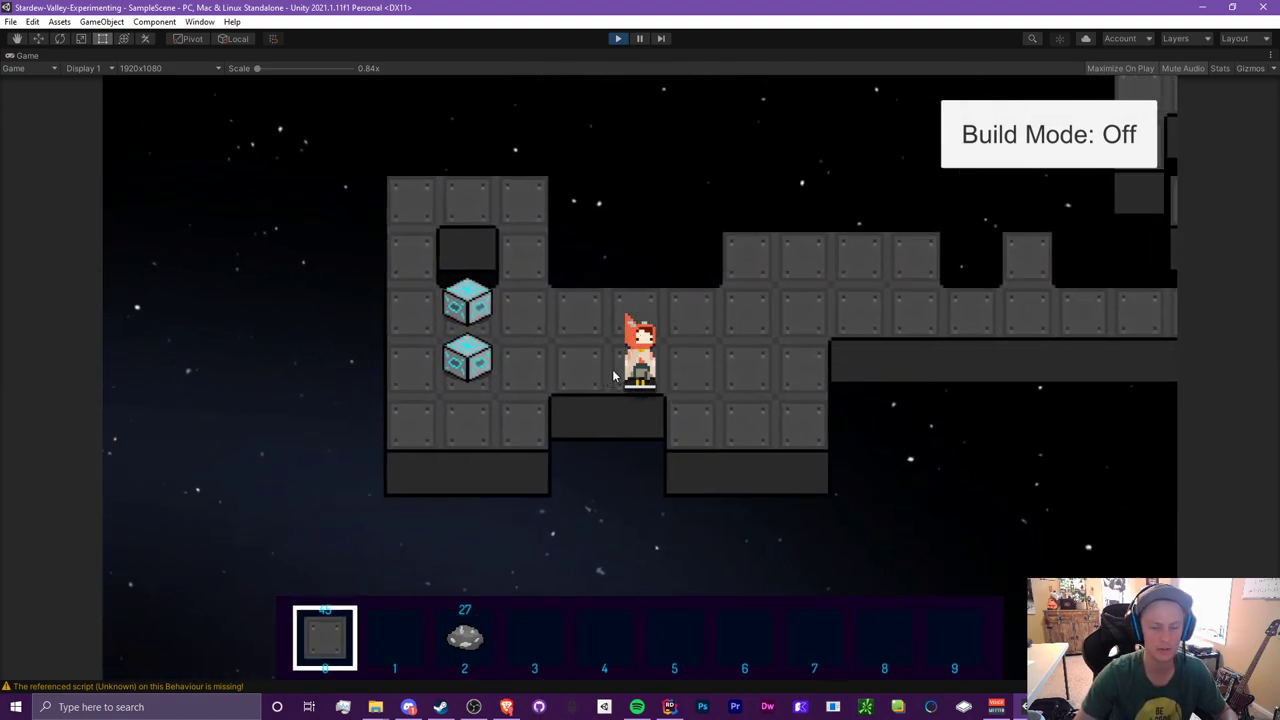
key("b")
key("d")
key("b")
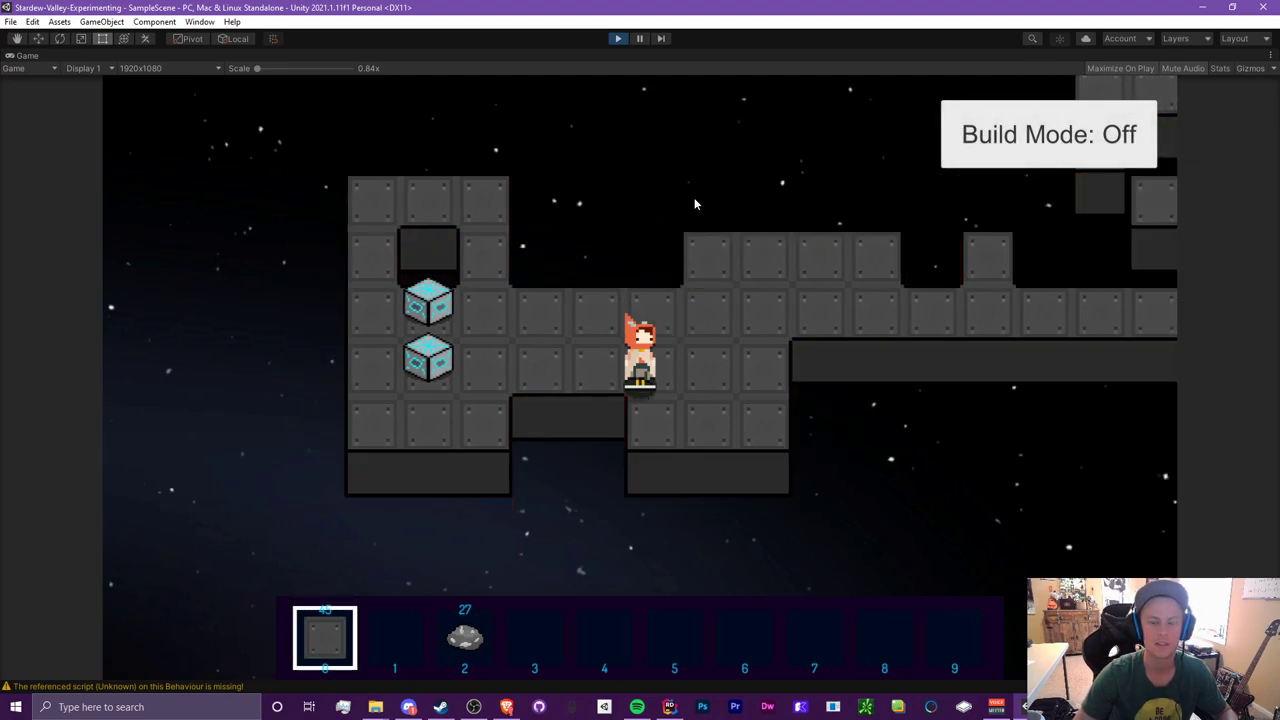
key("w")
key("d")
key("s")
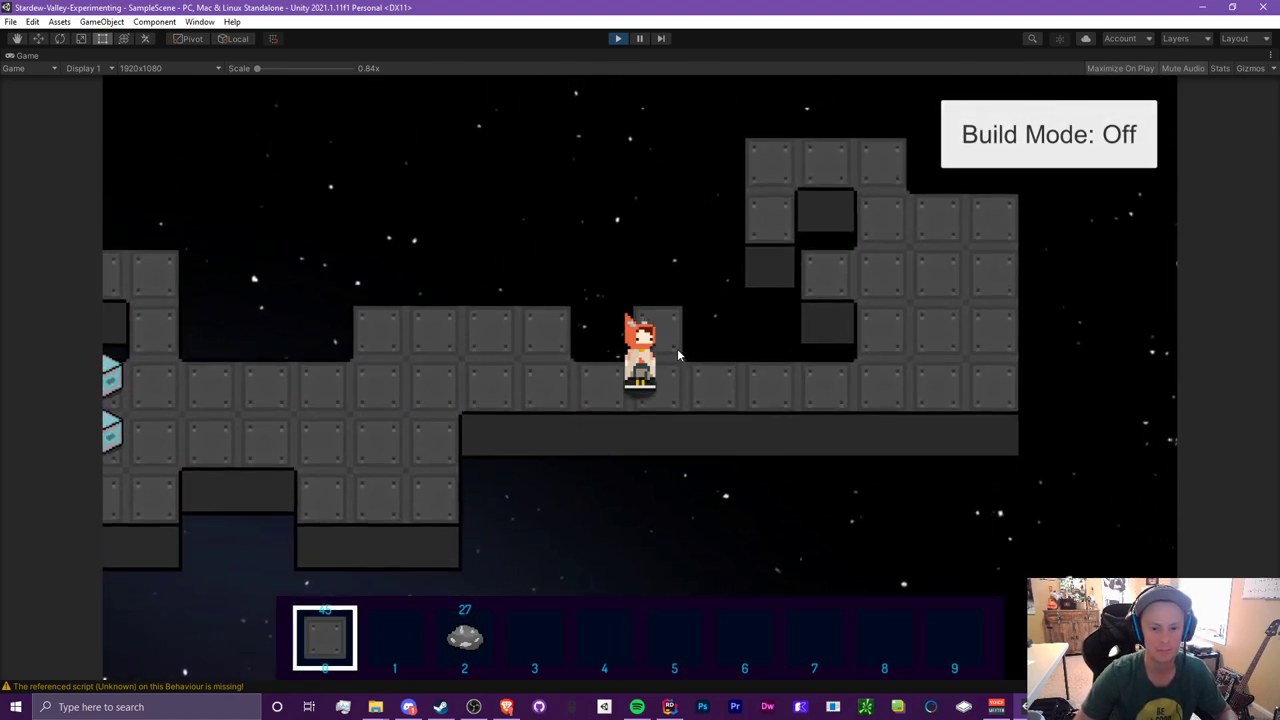
key("a")
key("s")
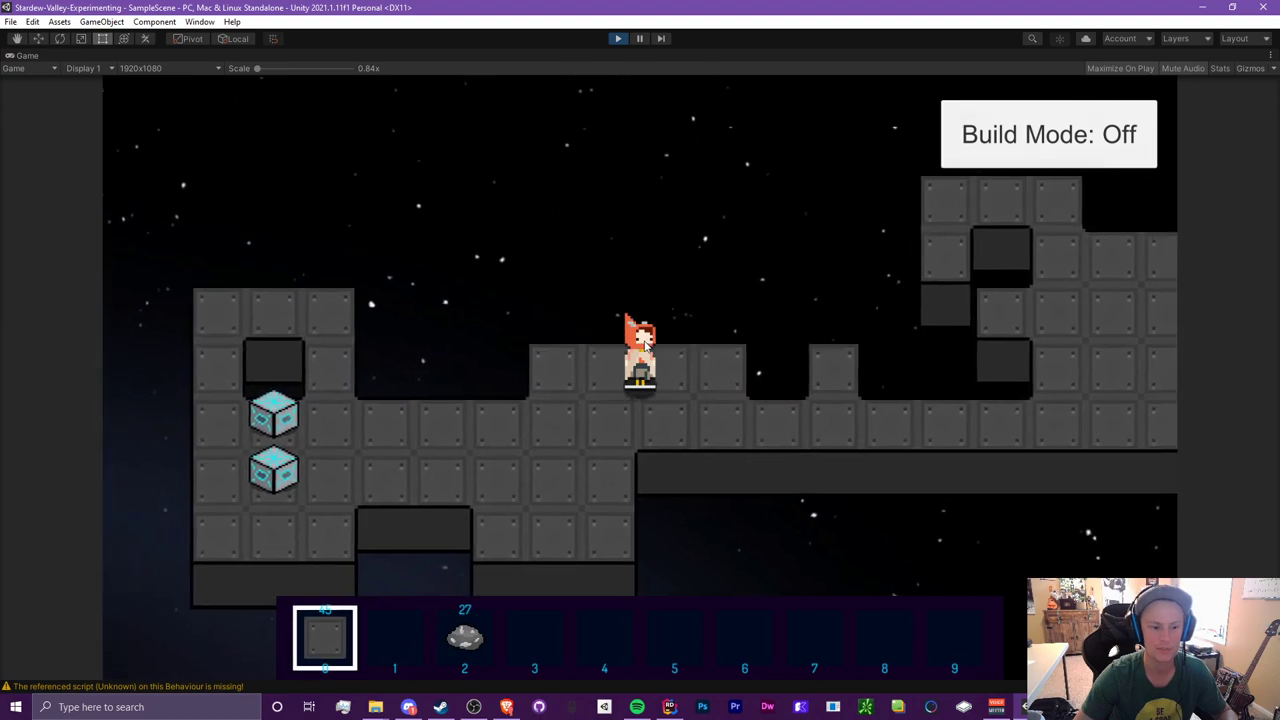
key("a")
key("w")
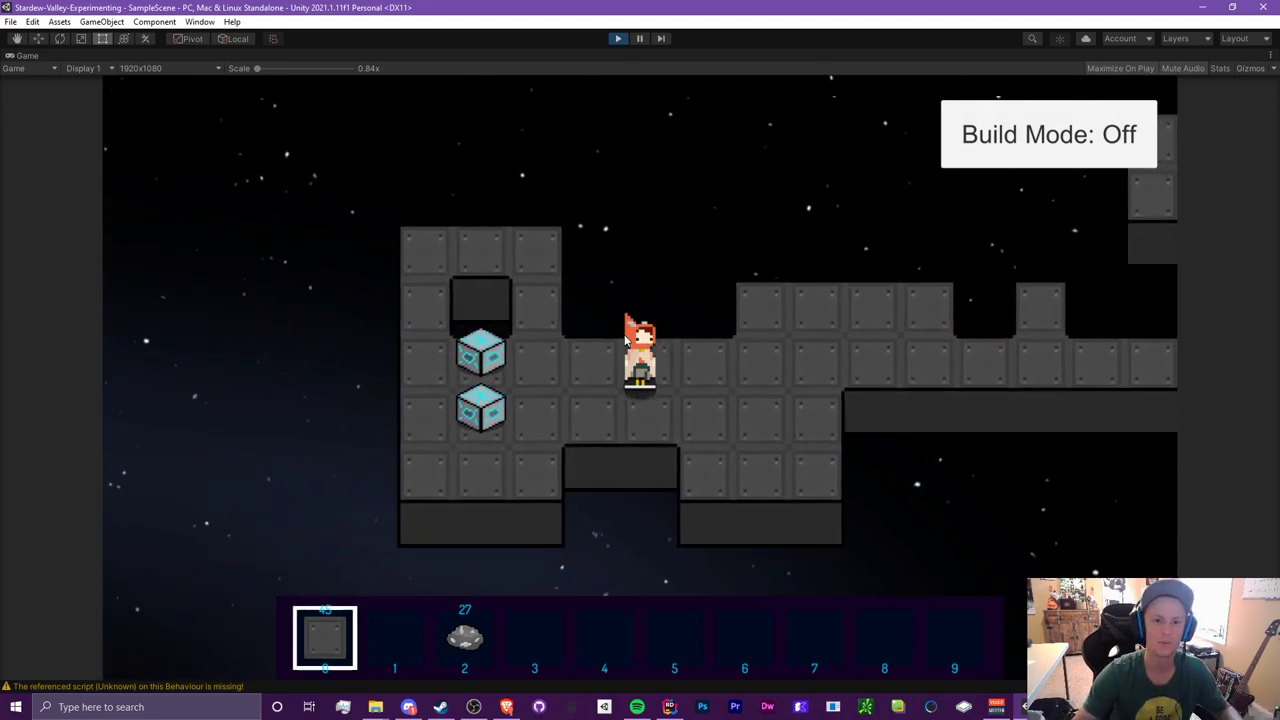
key("a")
key("w")
key("s")
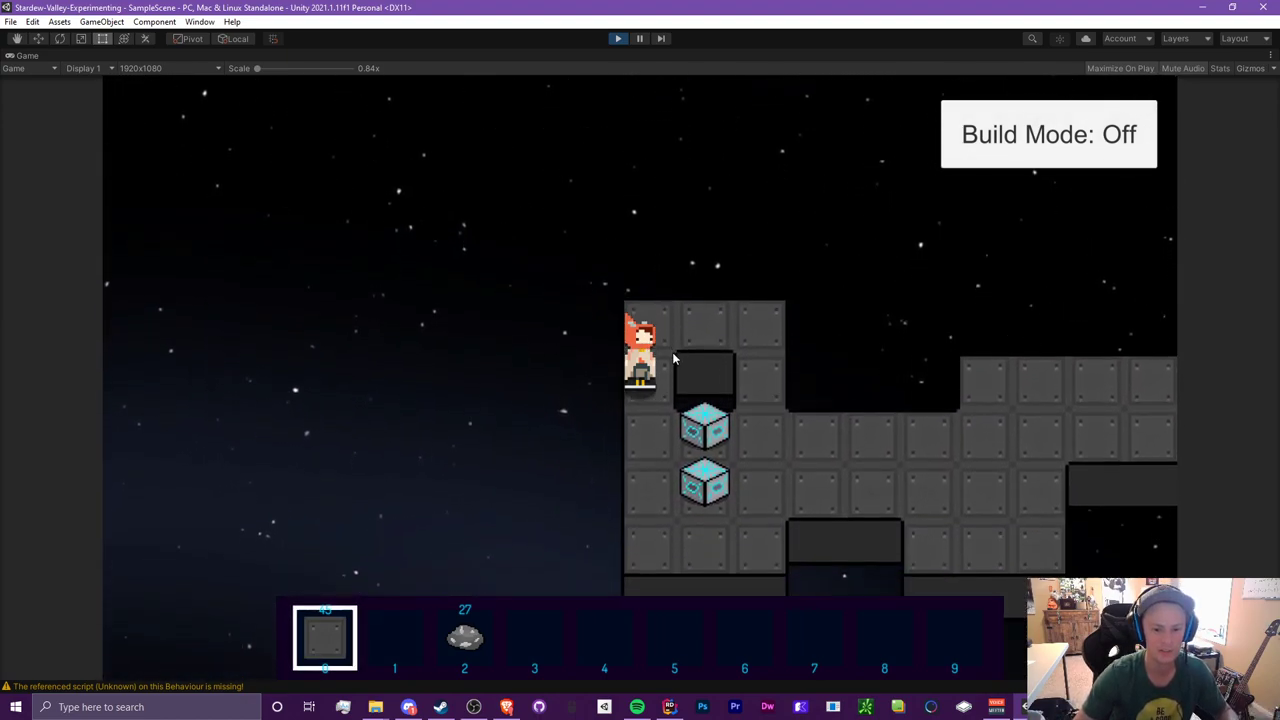
key("s")
key("d")
key("w")
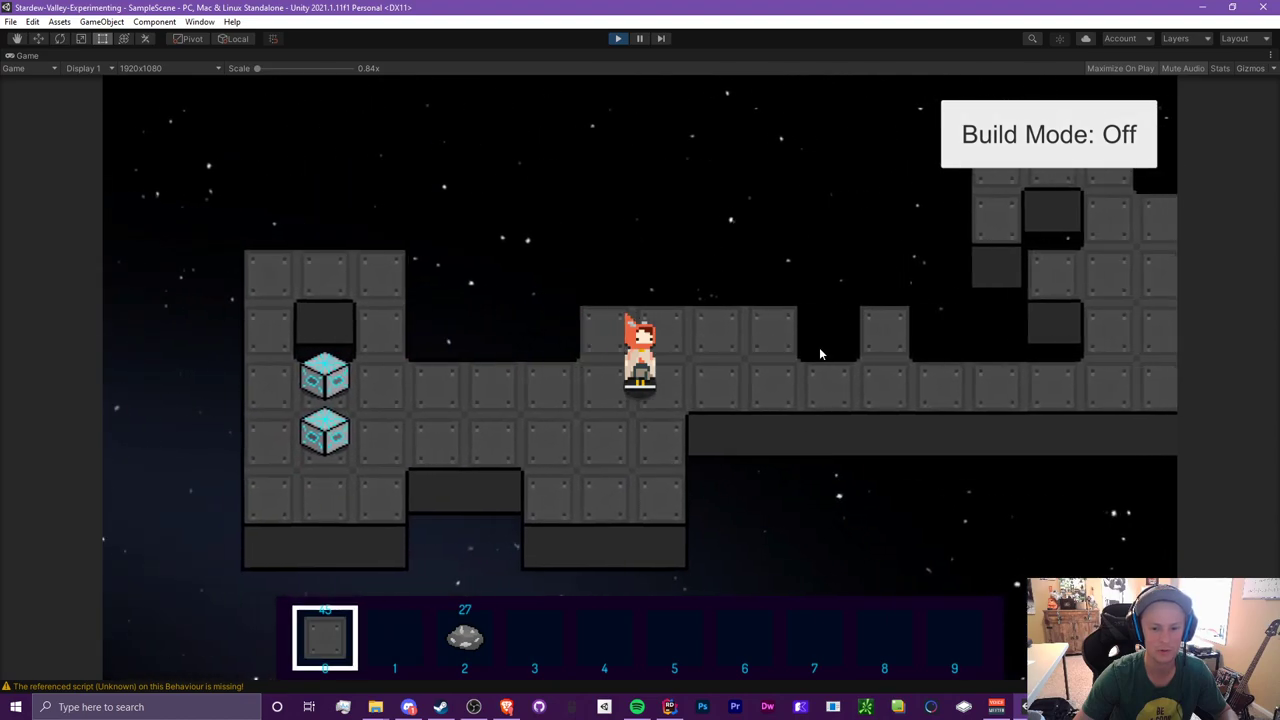
key("d")
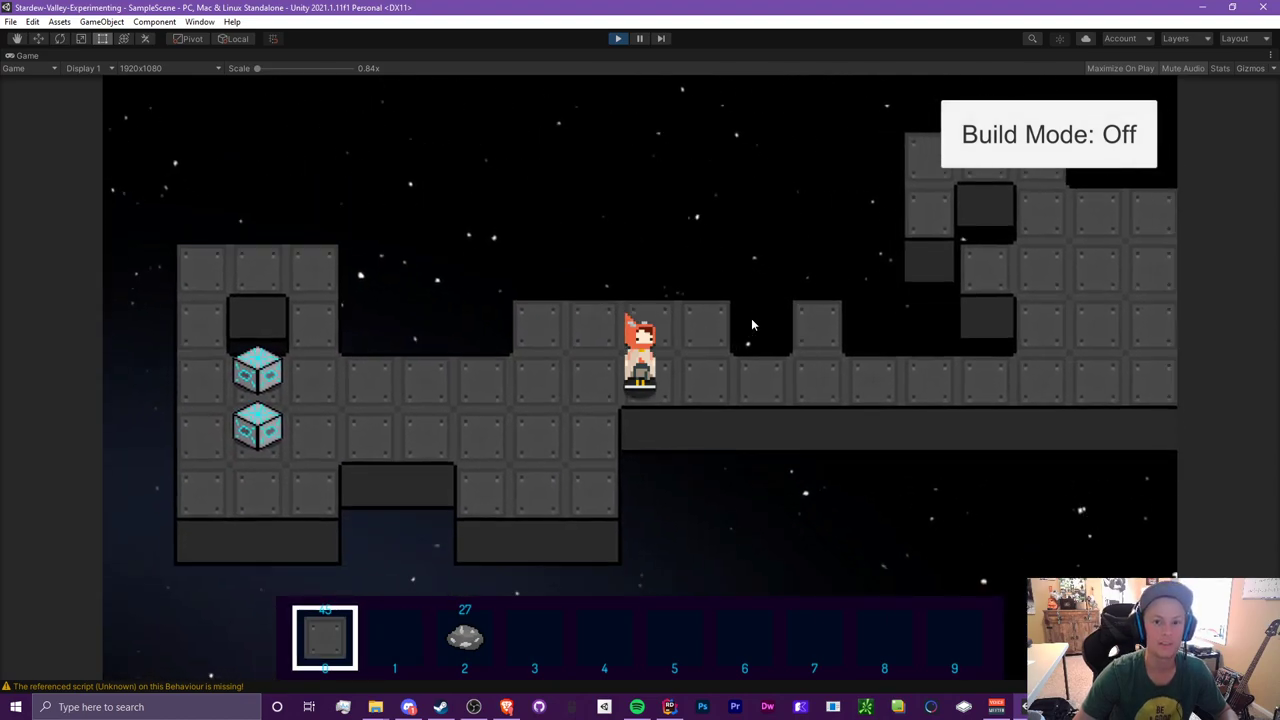